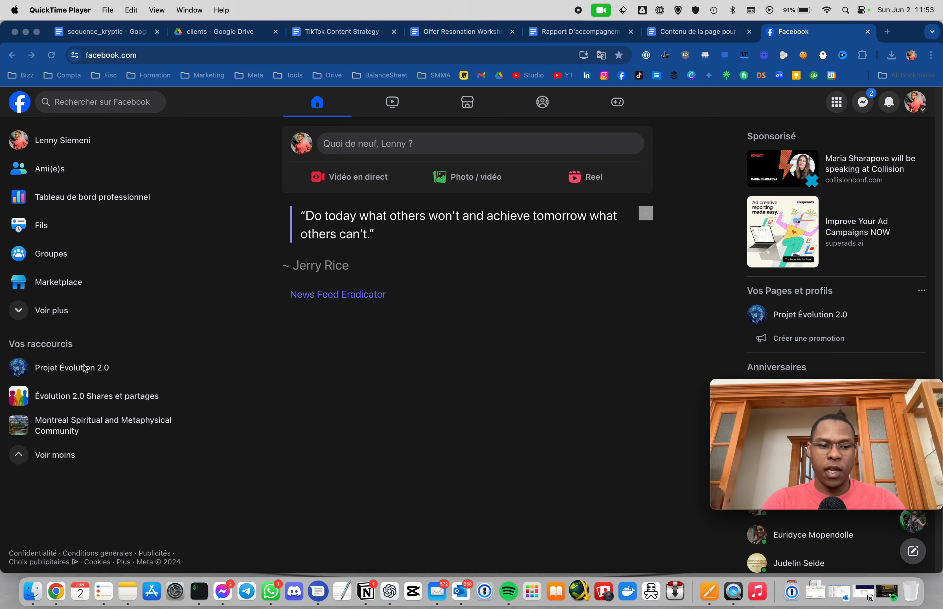
Open the Projet Évolution 2.0 Page in Meta Business Suite from the list of managed Pages.
{"action": "left_click", "coordinate": [285, 334]}
{"action": "left_click", "coordinate": [74, 373]}
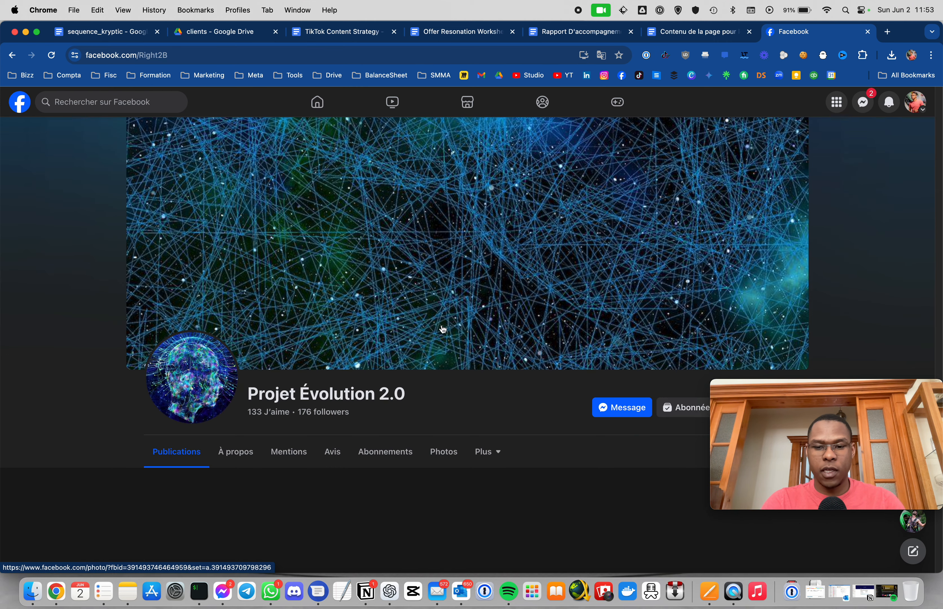
{"action": "left_click", "coordinate": [915, 102]}
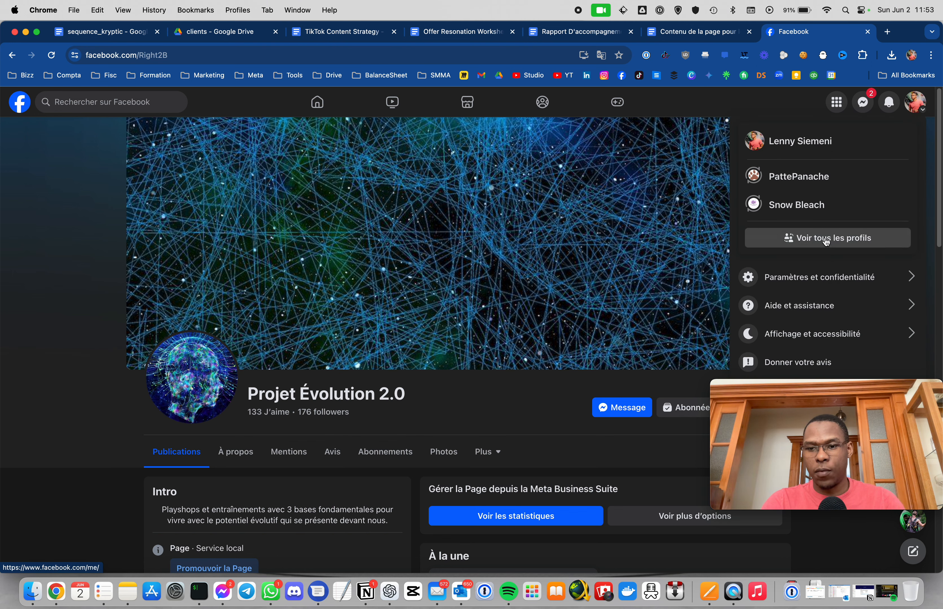
{"action": "left_click", "coordinate": [805, 243]}
{"action": "left_click", "coordinate": [797, 286]}
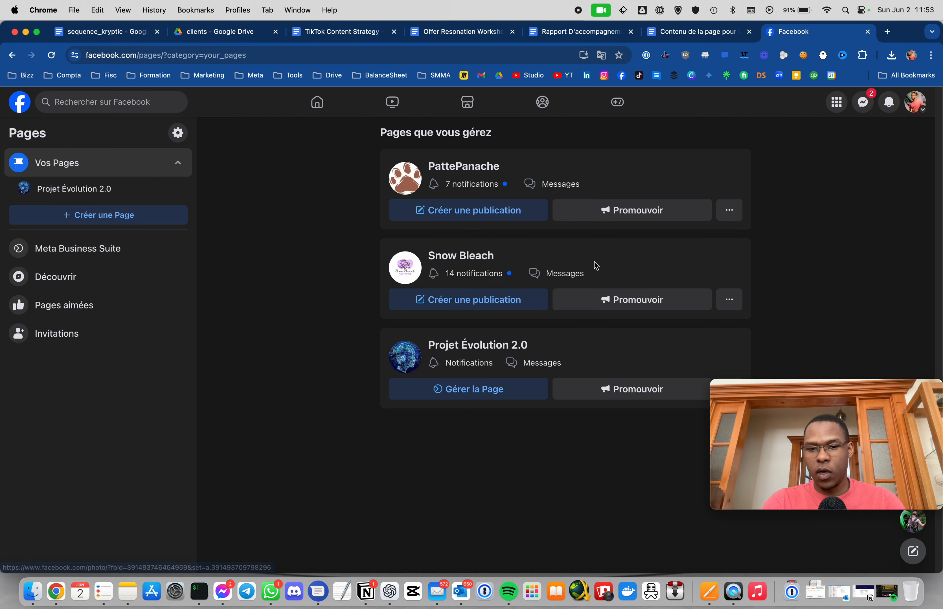
{"action": "left_click", "coordinate": [476, 395]}
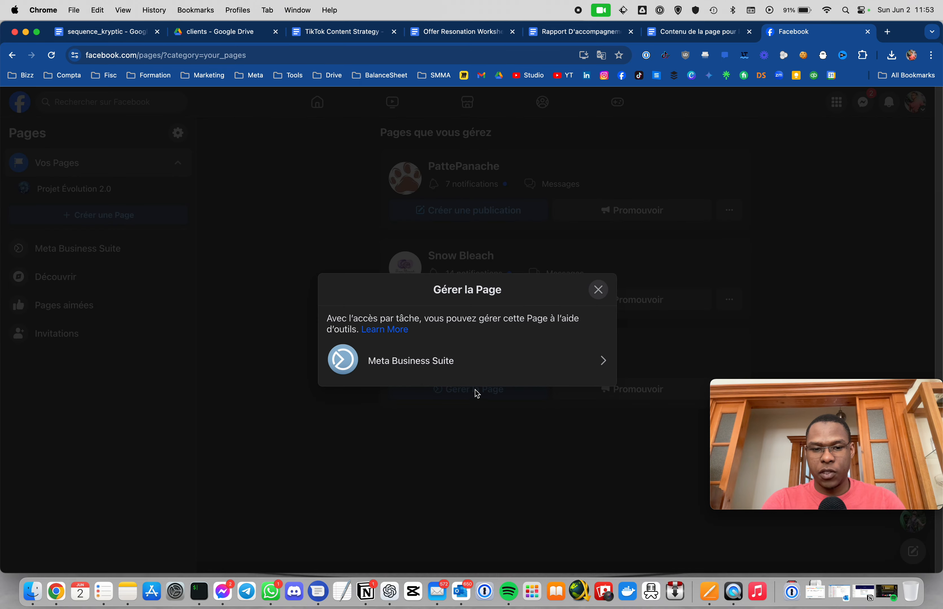
{"action": "left_click", "coordinate": [513, 361]}
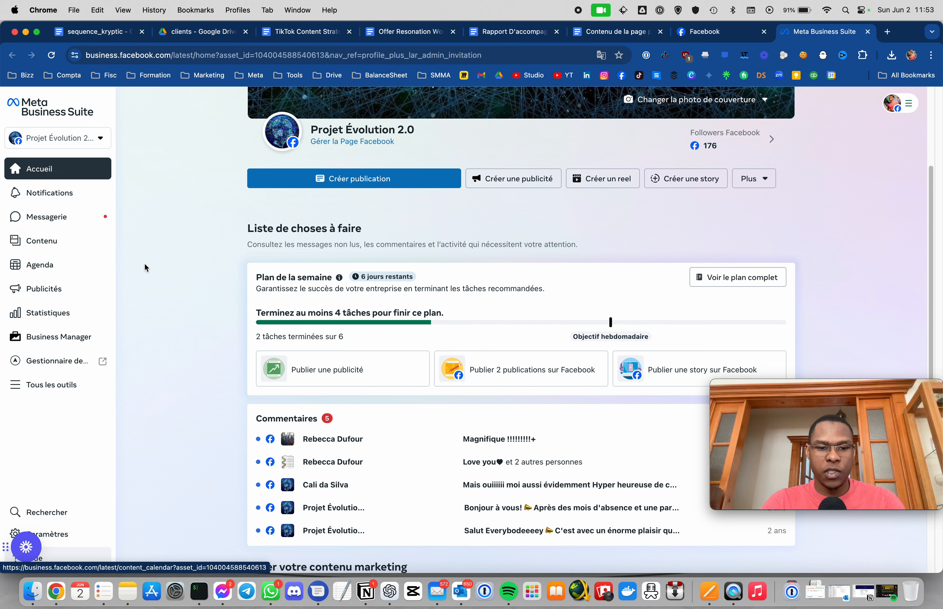
Open the Page's content calendar in month view and go back to May 2024.
{"action": "left_click", "coordinate": [78, 265]}
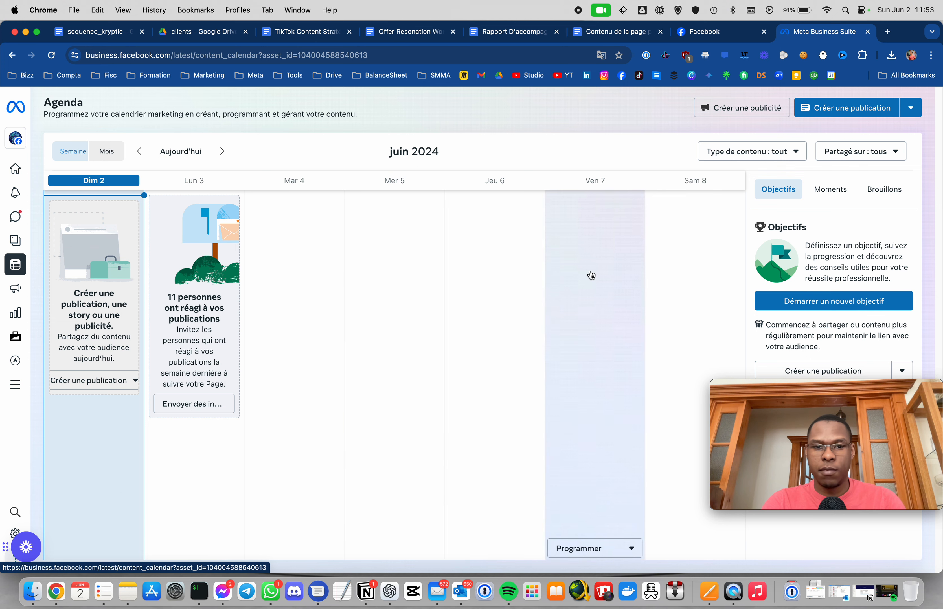
{"action": "left_click", "coordinate": [107, 157]}
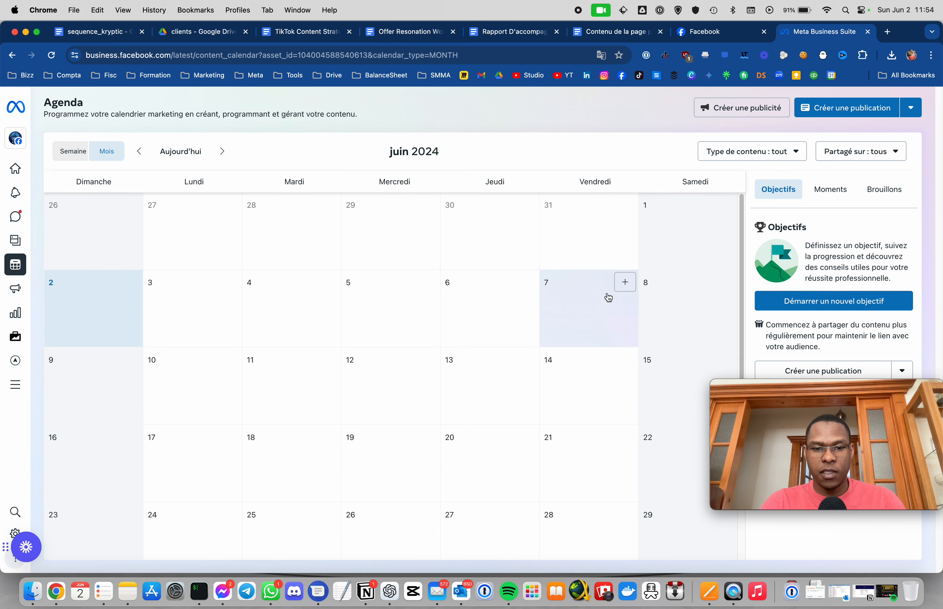
{"action": "left_click", "coordinate": [143, 155]}
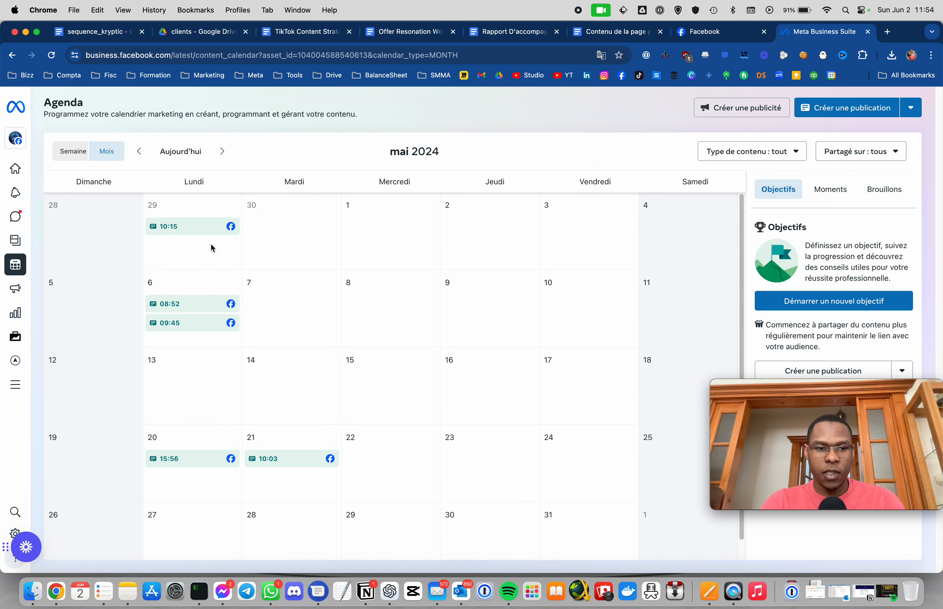
Review the previews of the posts published on 29 April at 10:15 and 21 May at 10:03, closing each one.
{"action": "left_click", "coordinate": [202, 228]}
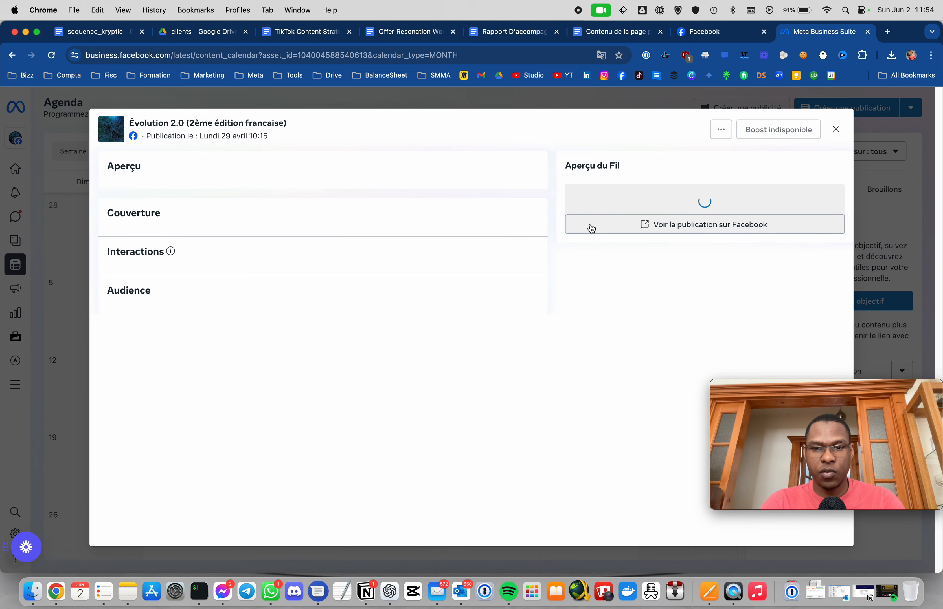
{"action": "scroll", "coordinate": [691, 301], "scroll_direction": "down", "scroll_amount": 3}
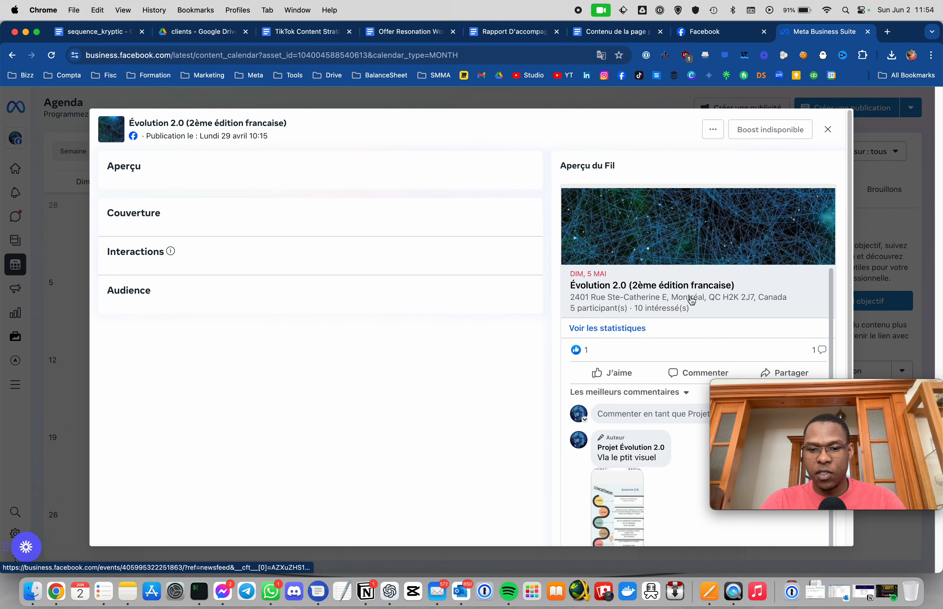
{"action": "scroll", "coordinate": [691, 301], "scroll_direction": "up", "scroll_amount": 3}
{"action": "left_click", "coordinate": [828, 129]}
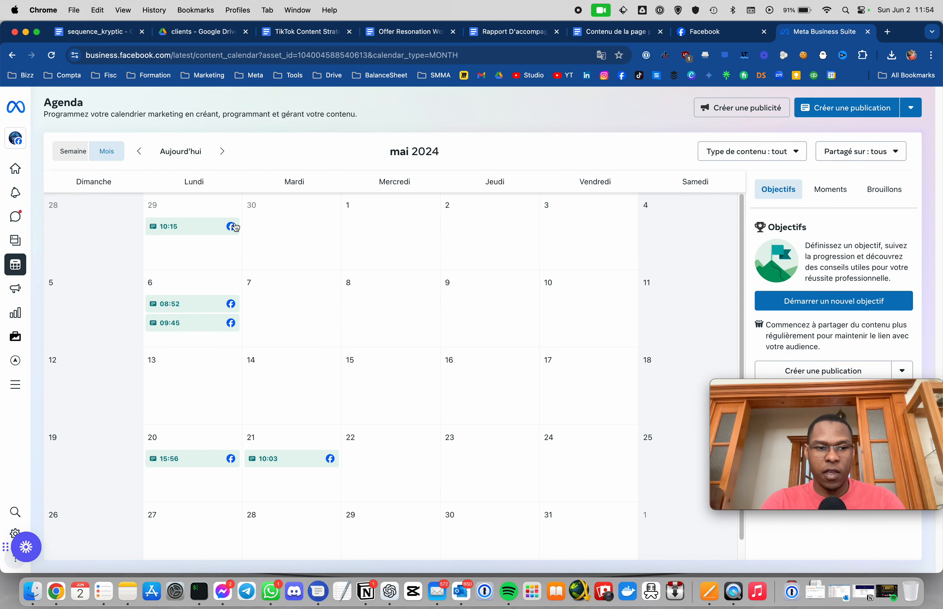
{"action": "left_click", "coordinate": [298, 459]}
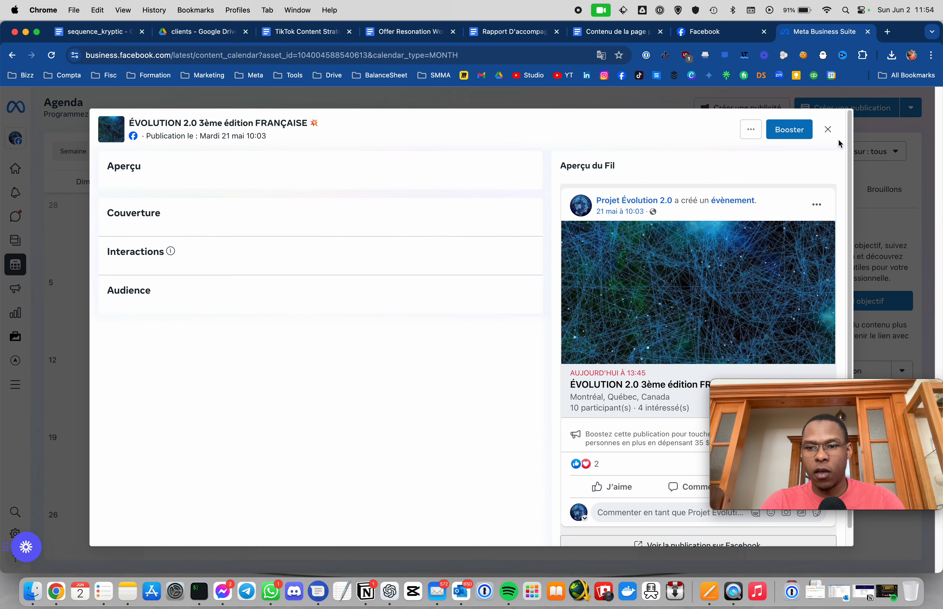
{"action": "left_click", "coordinate": [836, 129]}
Start a scheduled post on 3 June 2024 from the June calendar and save its time as 10:00.
{"action": "left_click", "coordinate": [223, 152]}
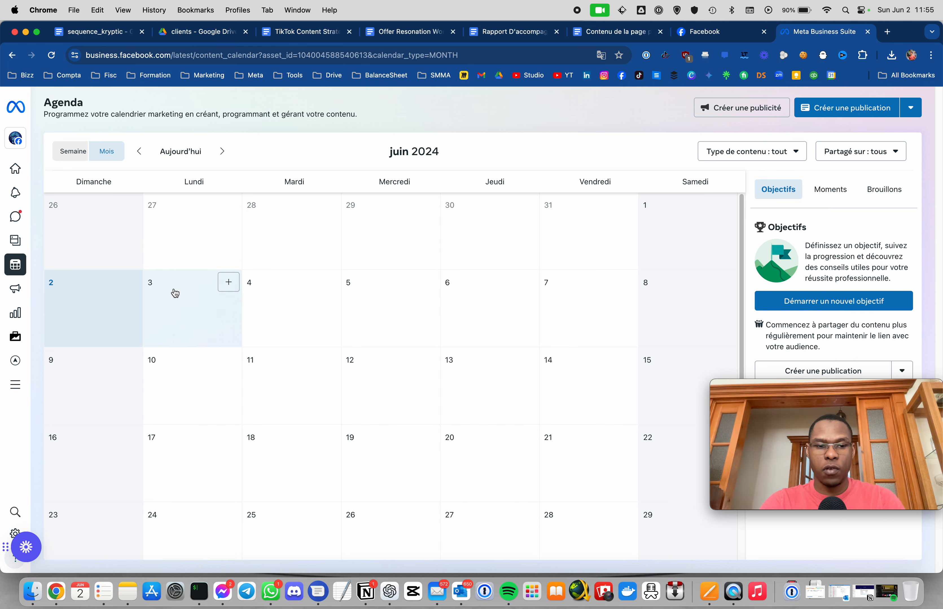
{"action": "left_click", "coordinate": [229, 288]}
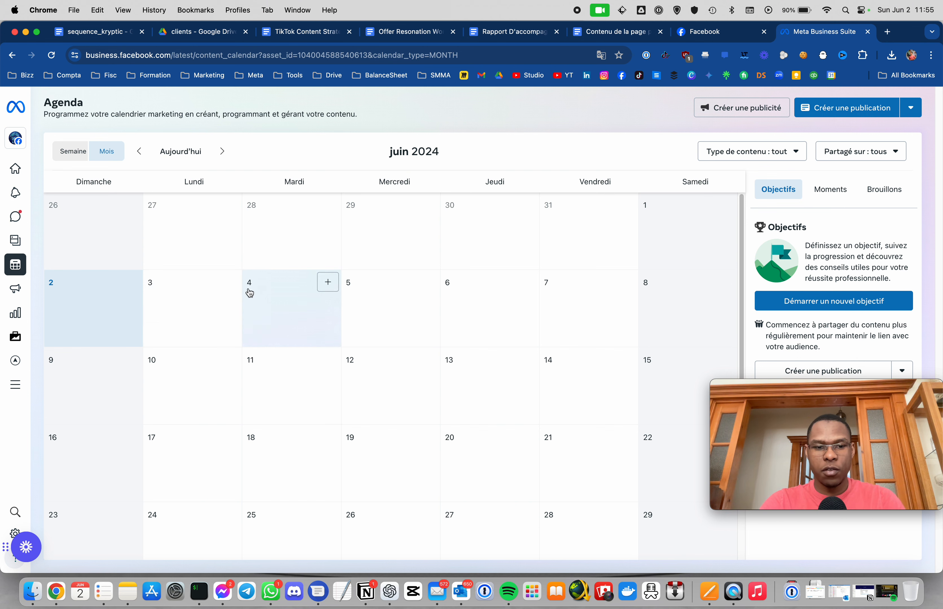
{"action": "left_click", "coordinate": [232, 286]}
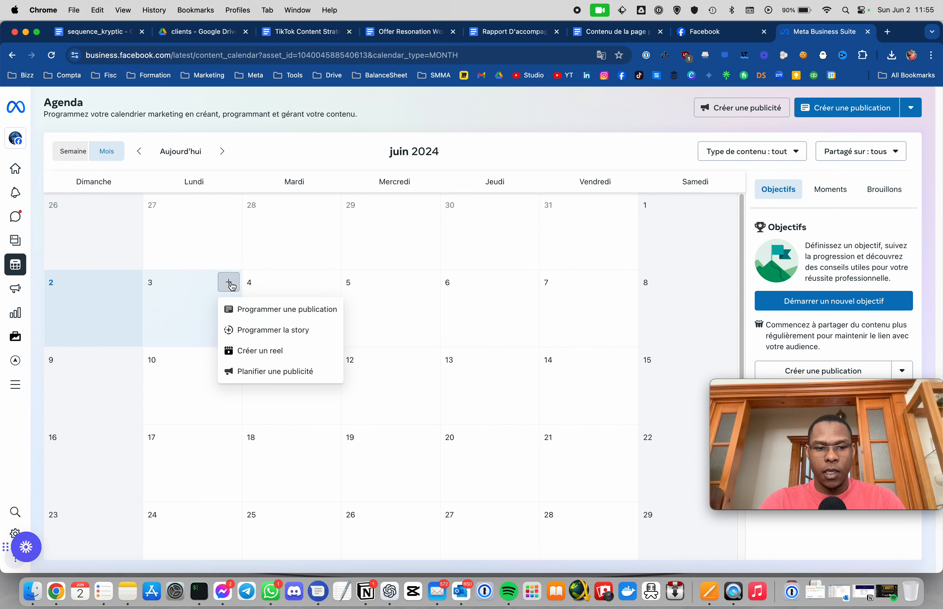
{"action": "left_click", "coordinate": [240, 310]}
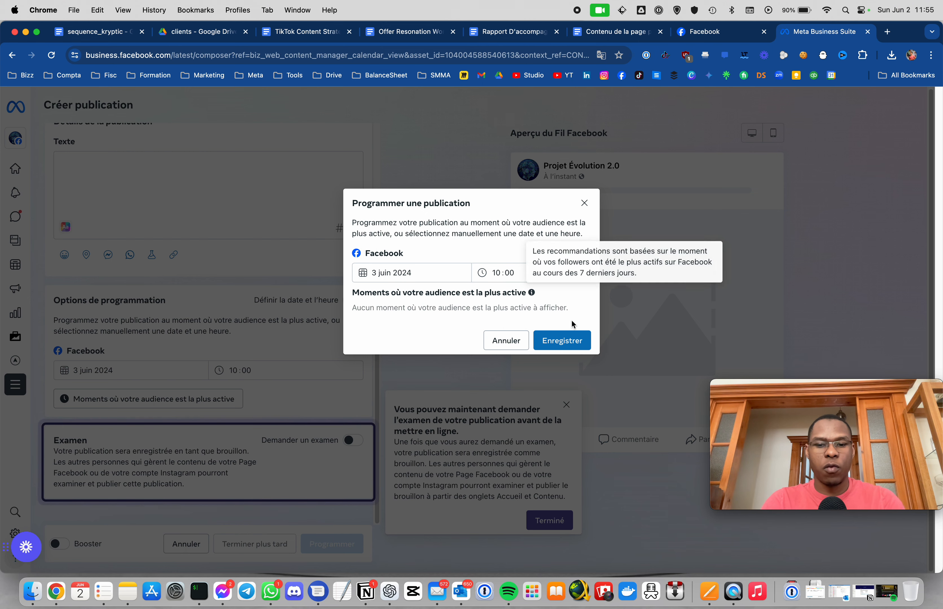
{"action": "left_click", "coordinate": [562, 341]}
Examine the new post's publishing destination, media options, text area and scheduling settings.
{"action": "left_click", "coordinate": [288, 206]}
{"action": "scroll", "coordinate": [295, 227], "scroll_direction": "up", "scroll_amount": 2}
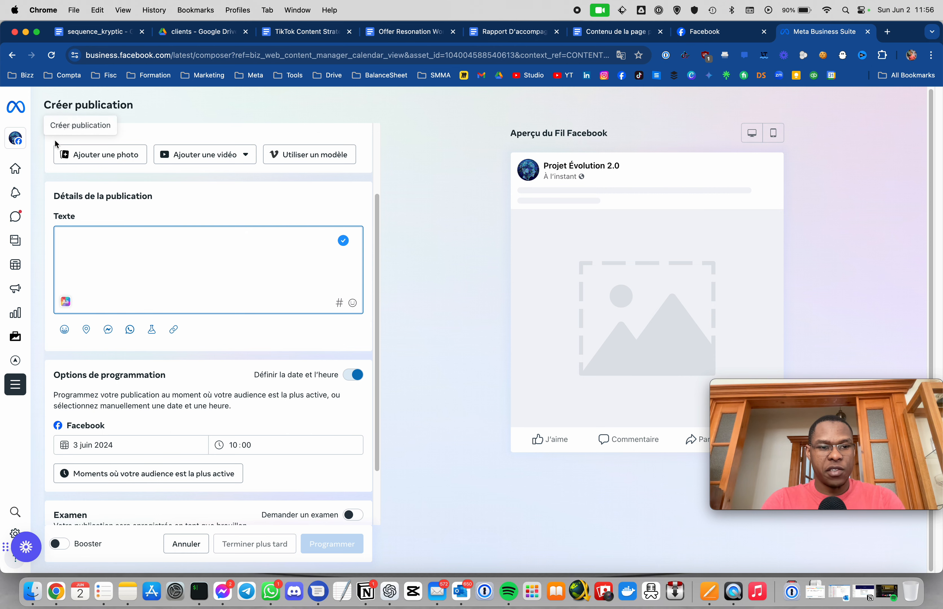
{"action": "scroll", "coordinate": [119, 192], "scroll_direction": "up", "scroll_amount": 3}
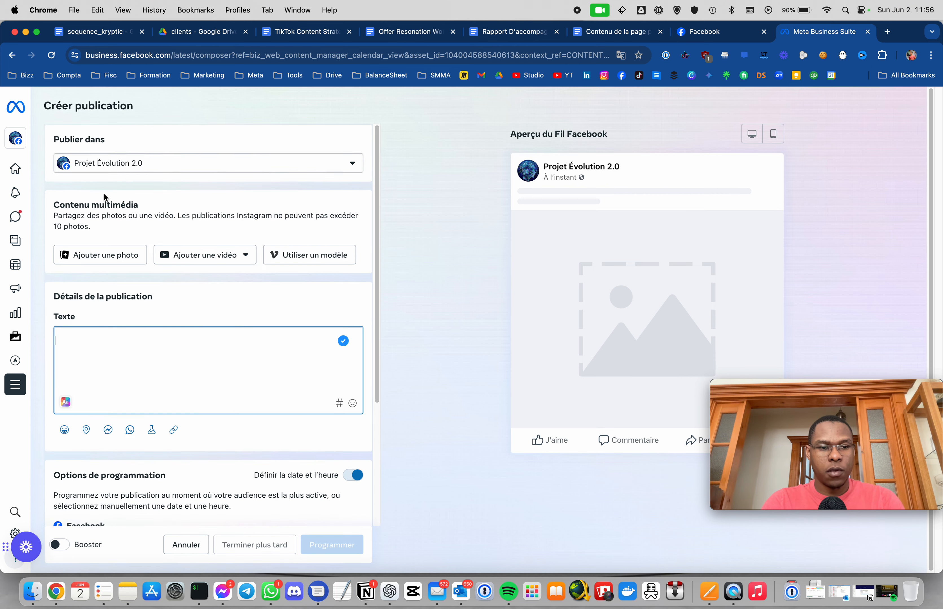
{"action": "left_click", "coordinate": [193, 168]}
{"action": "left_click", "coordinate": [400, 173]}
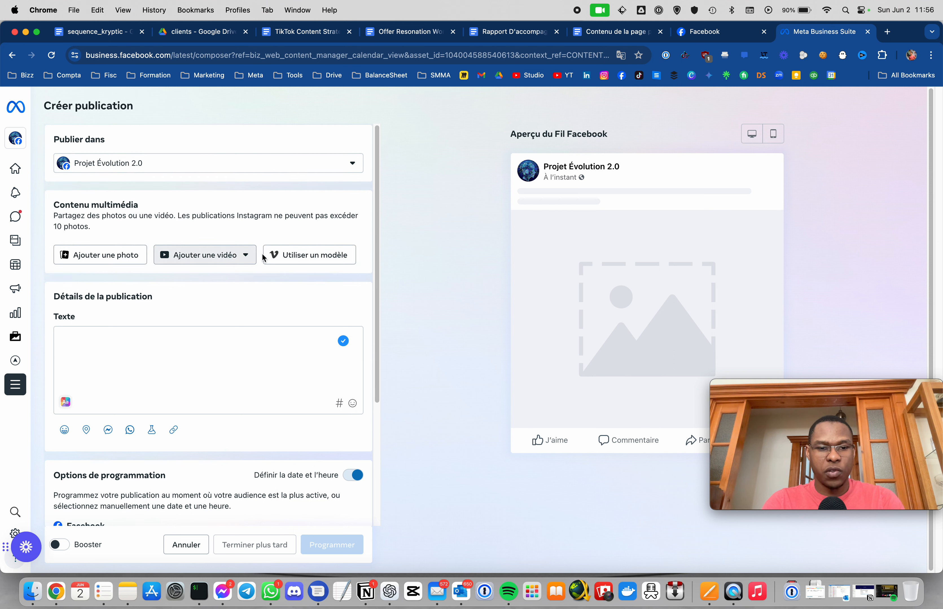
{"action": "scroll", "coordinate": [253, 277], "scroll_direction": "down", "scroll_amount": 2}
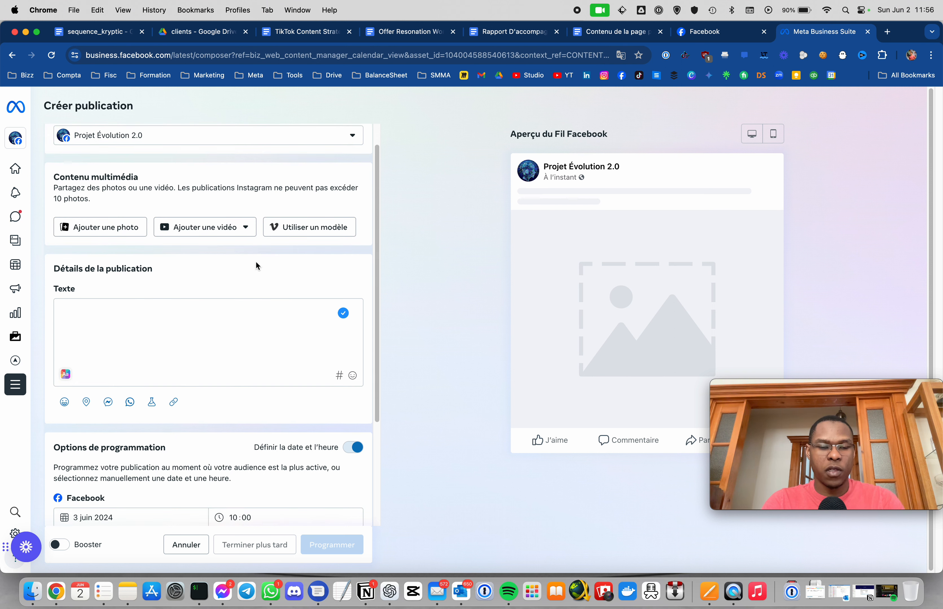
{"action": "scroll", "coordinate": [280, 285], "scroll_direction": "down", "scroll_amount": 2}
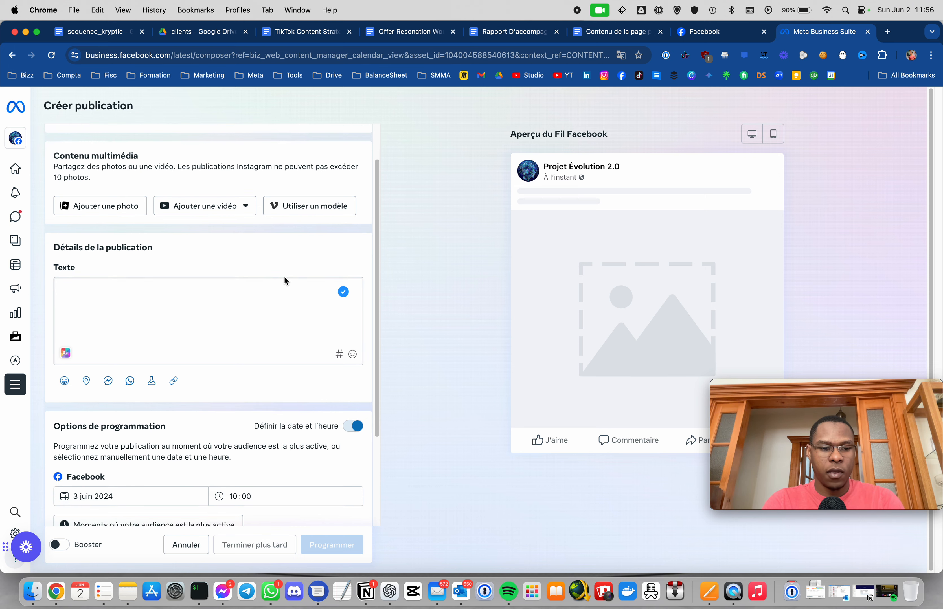
In the four-week French content document in Google Docs, copy the "Écoute avec ton cœur, pas juste tes oreilles!" post and tick its checkbox.
{"action": "left_click", "coordinate": [620, 33]}
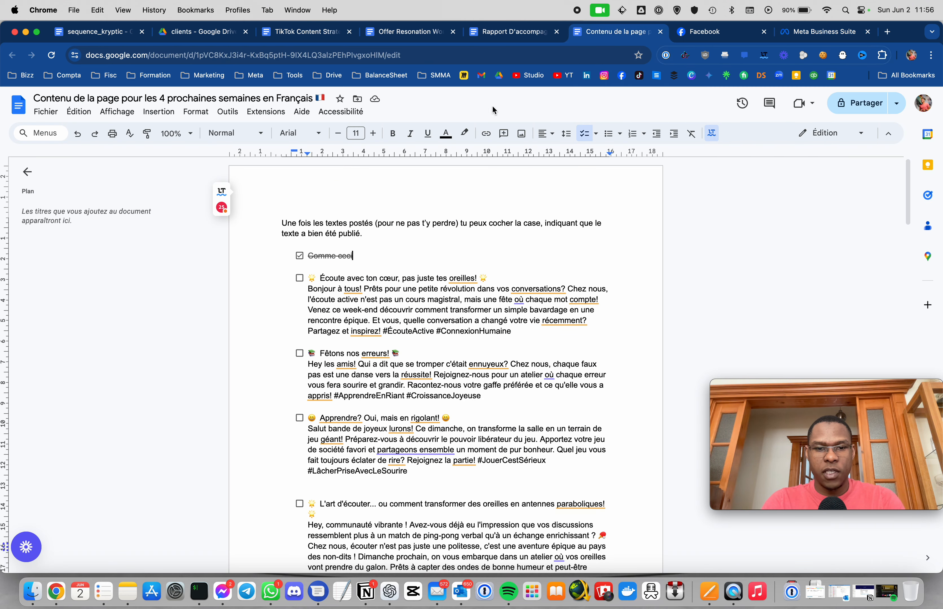
{"action": "left_click", "coordinate": [525, 330]}
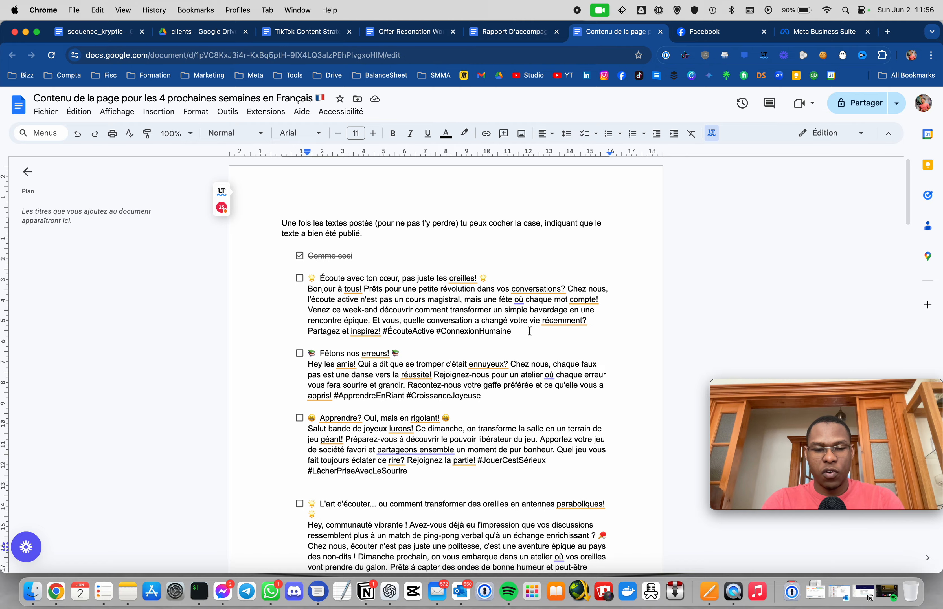
{"action": "scroll", "coordinate": [523, 335], "scroll_direction": "down", "scroll_amount": 10}
{"action": "scroll", "coordinate": [523, 335], "scroll_direction": "down", "scroll_amount": 20}
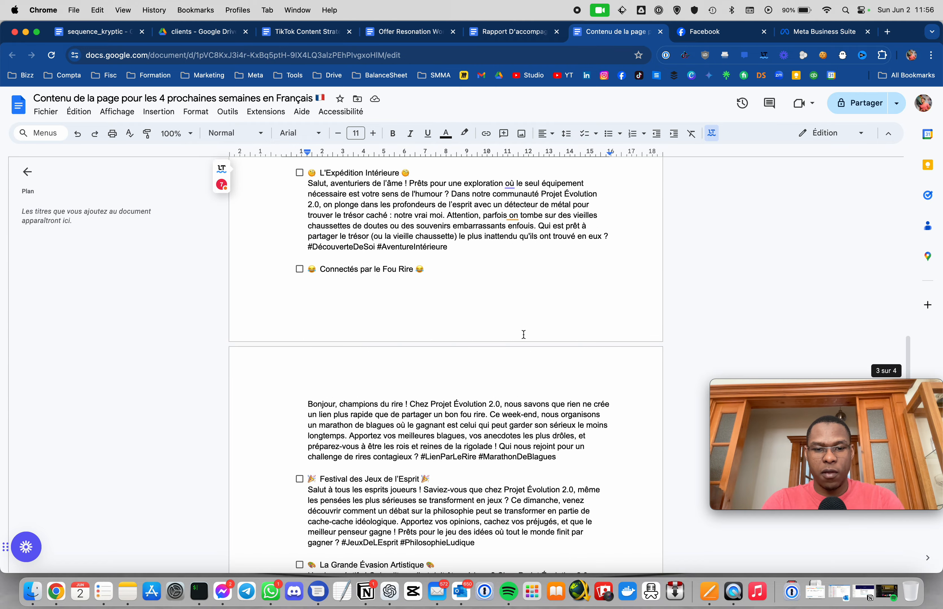
{"action": "scroll", "coordinate": [524, 335], "scroll_direction": "up", "scroll_amount": 20}
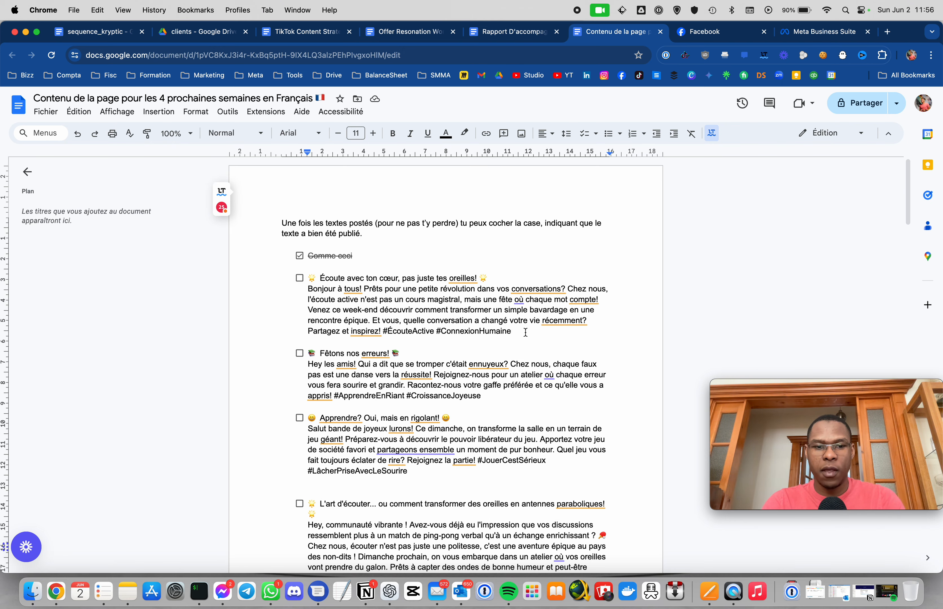
{"action": "left_click_drag", "start_coordinate": [524, 331], "coordinate": [313, 280]}
{"action": "key", "text": "super+c"}
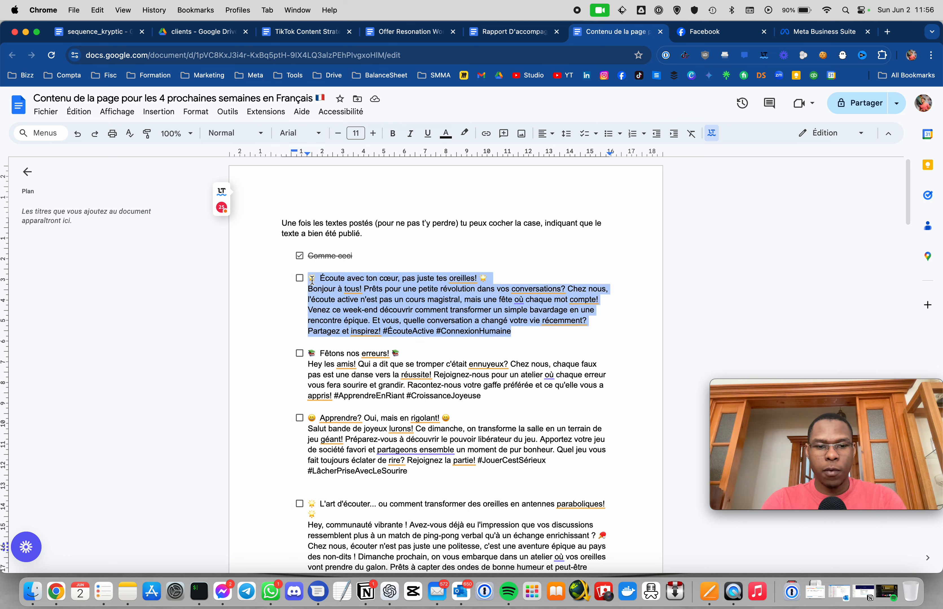
{"action": "left_click", "coordinate": [300, 278]}
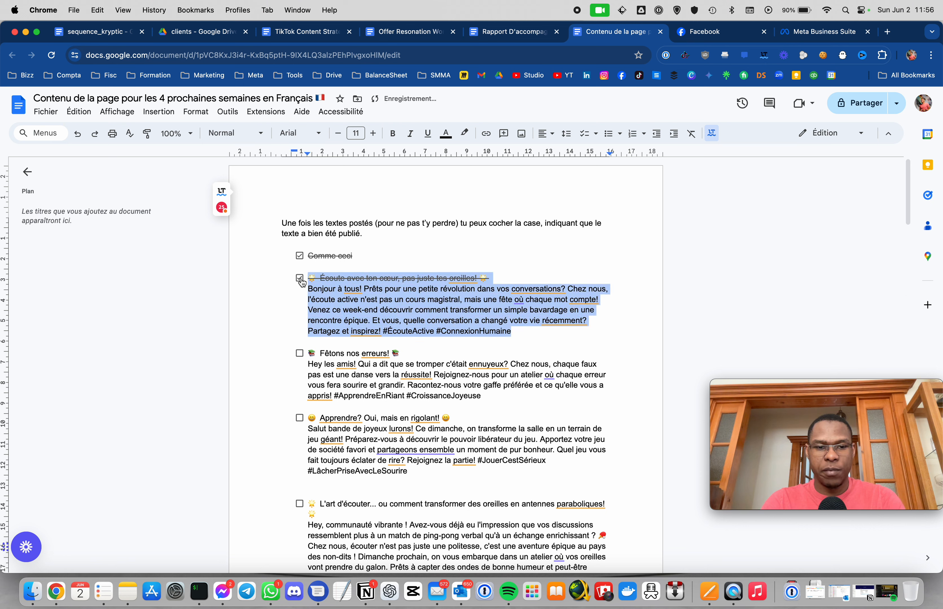
Return to Meta Business Suite, move its browser tab beside the content document, and paste the copied text into the post.
{"action": "left_click", "coordinate": [709, 32]}
{"action": "left_click_drag", "start_coordinate": [821, 33], "coordinate": [717, 34]}
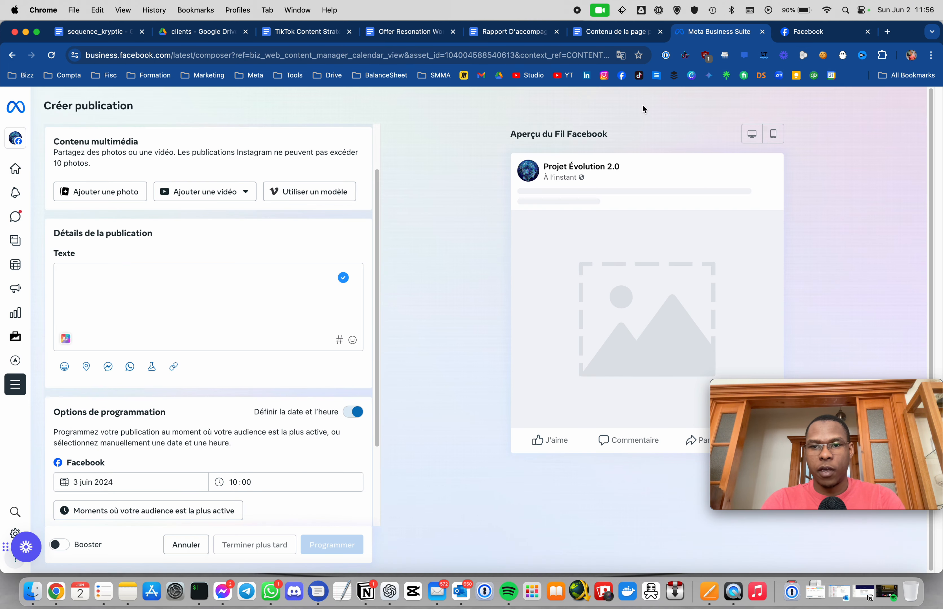
{"action": "left_click", "coordinate": [135, 301]}
{"action": "key", "text": "super+v"}
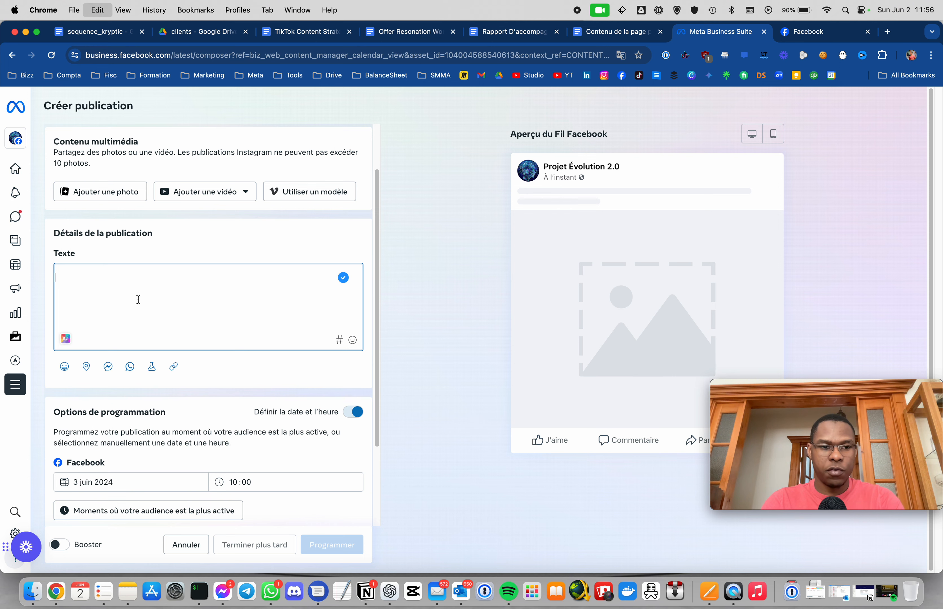
Insert blank lines in the post text after the title, "conversations?", "compte!" and "rencontre épique." to separate the paragraphs.
{"action": "left_click", "coordinate": [56, 291]}
{"action": "key", "text": "Return"}
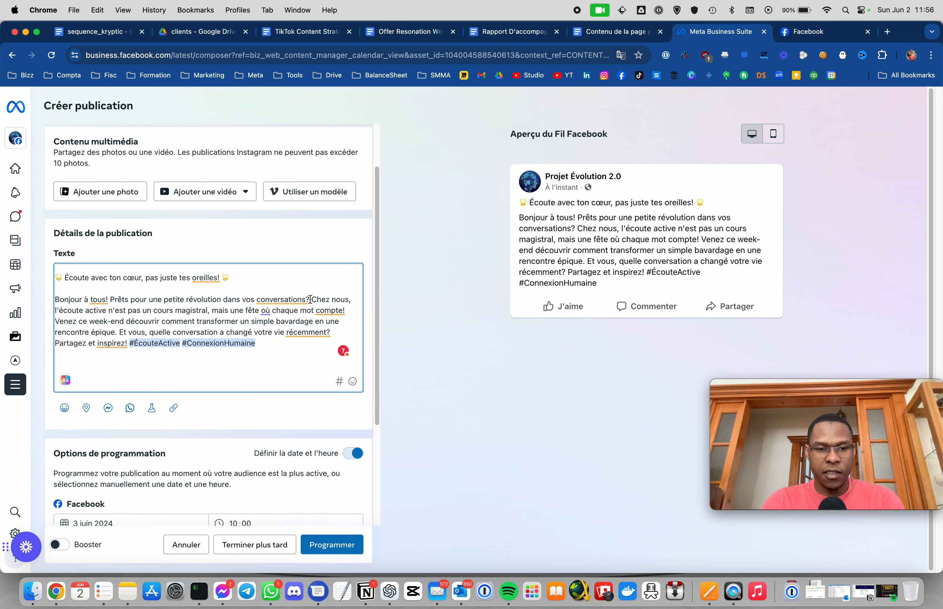
{"action": "key", "text": "Return"}
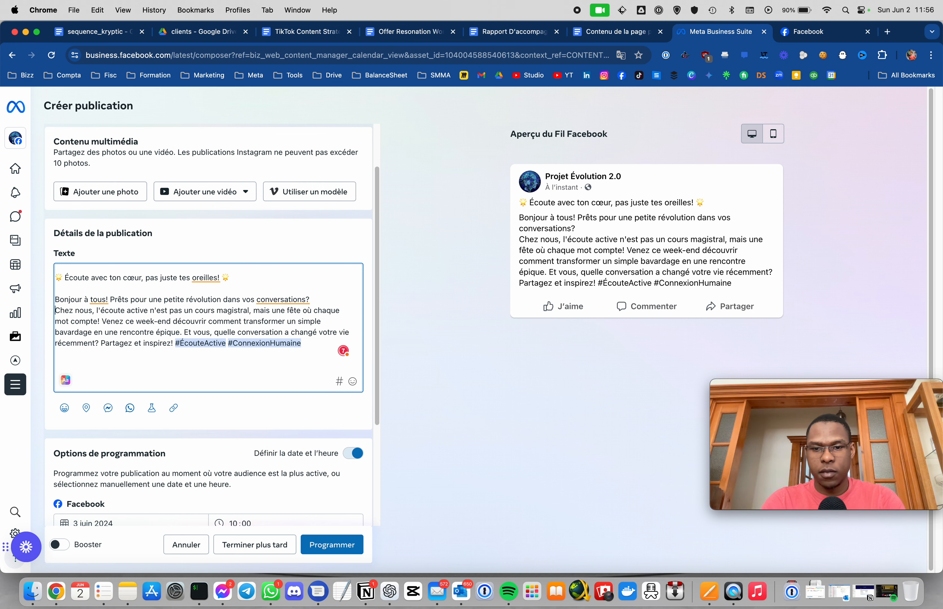
{"action": "key", "text": "Return"}
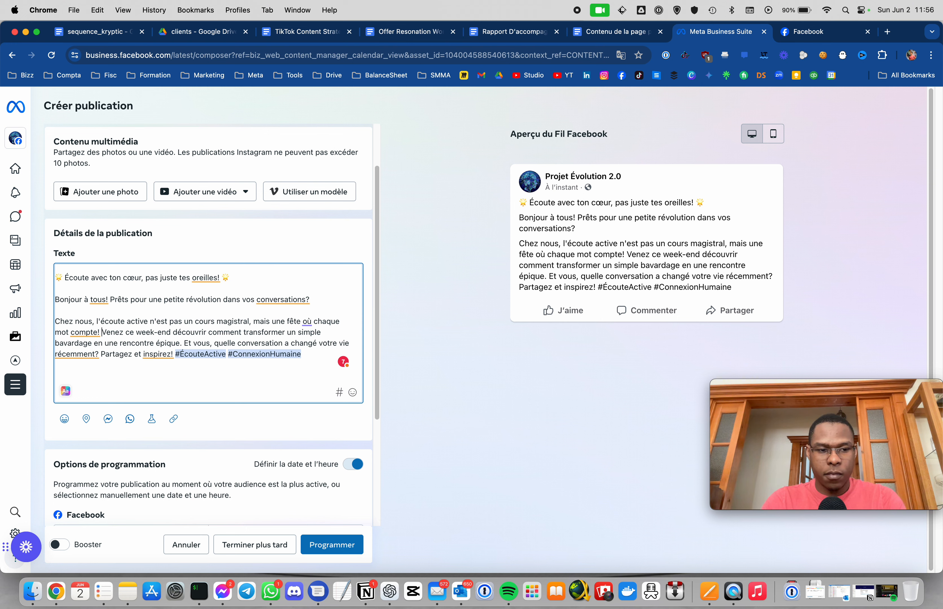
{"action": "key", "text": "Return"}
{"action": "key", "text": "Return"}
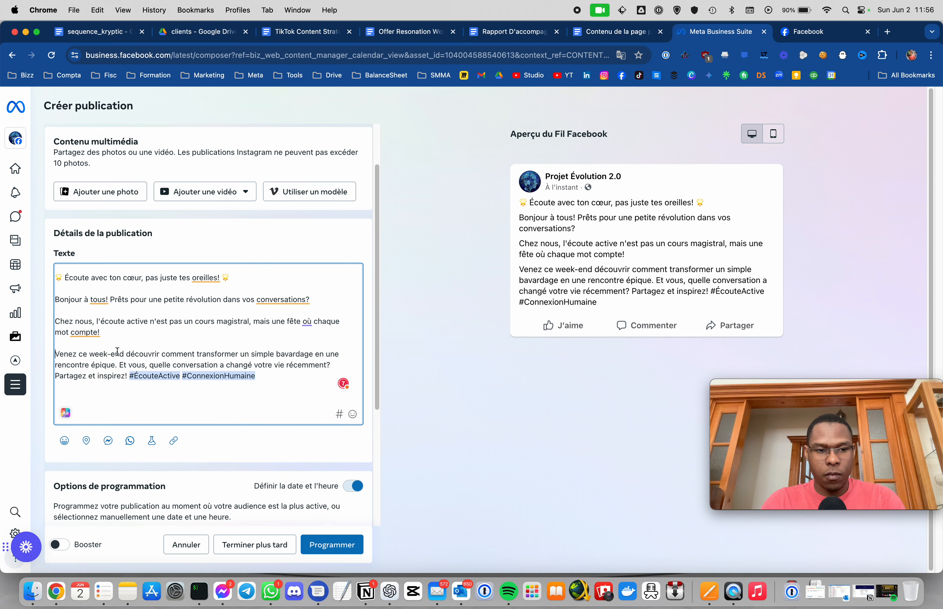
{"action": "key", "text": "Return"}
{"action": "key", "text": "Return"}
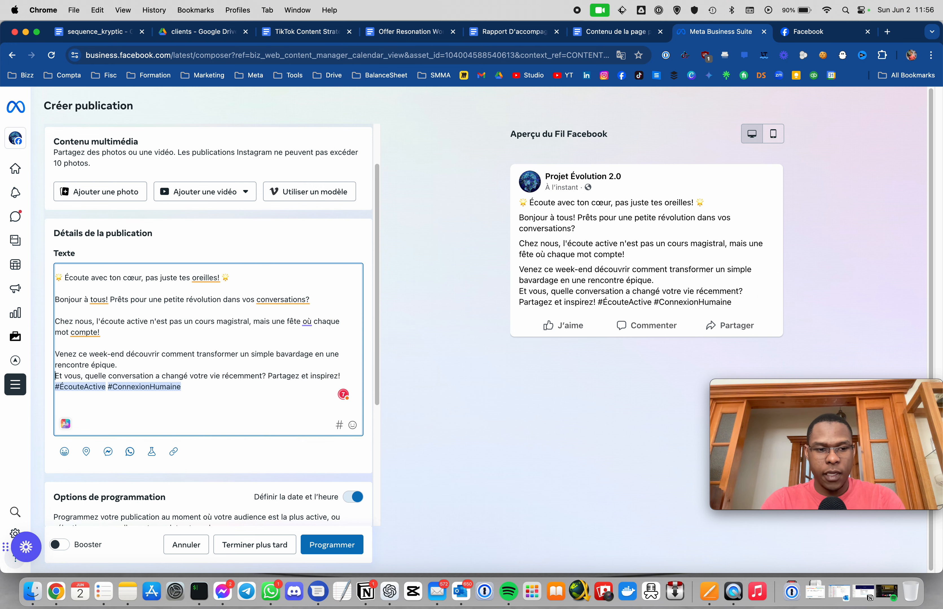
{"action": "left_click", "coordinate": [114, 408]}
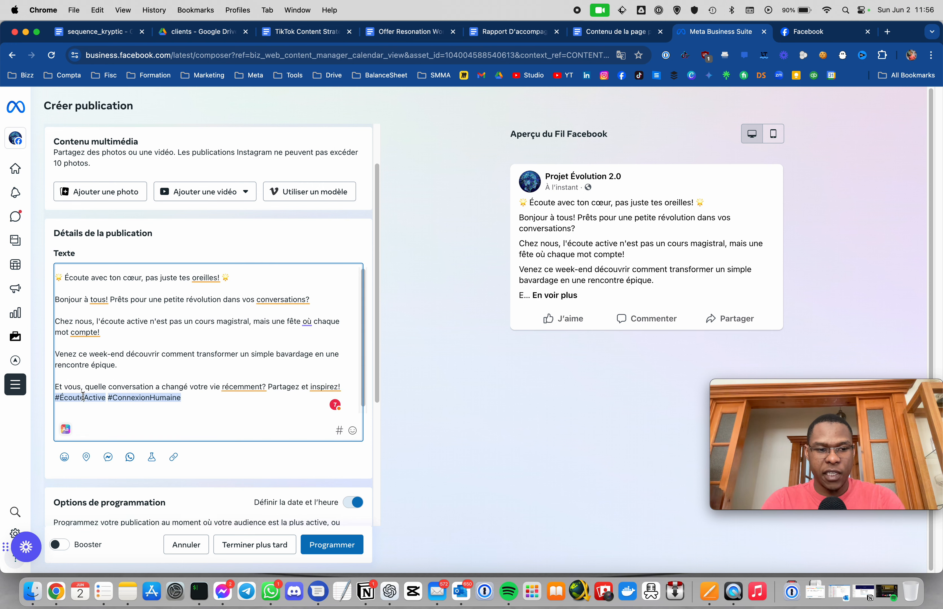
Remove the blank line above the "Et vous" paragraph to compare the preview, and restore it.
{"action": "left_click", "coordinate": [84, 396]}
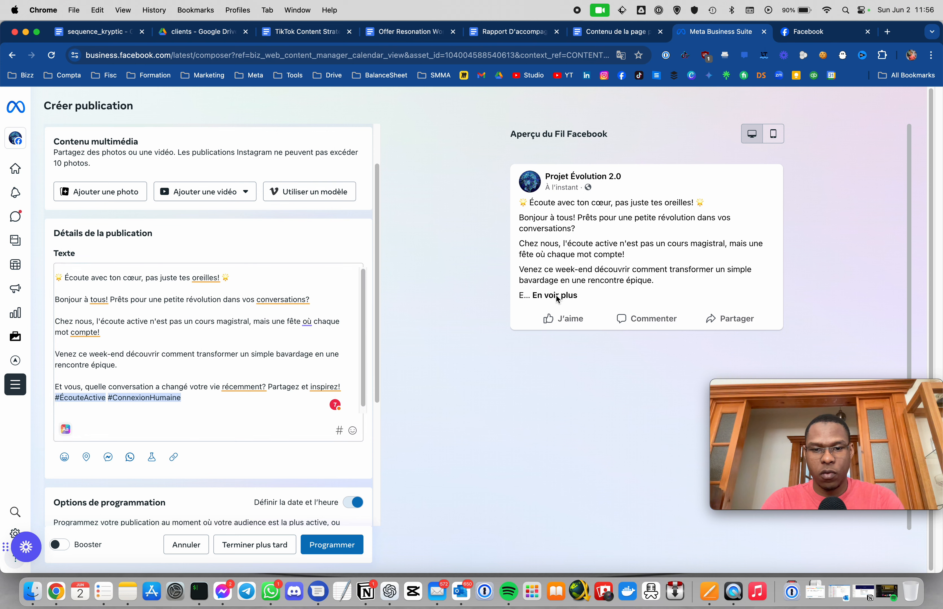
{"action": "left_click", "coordinate": [75, 377]}
{"action": "key", "text": "BackSpace"}
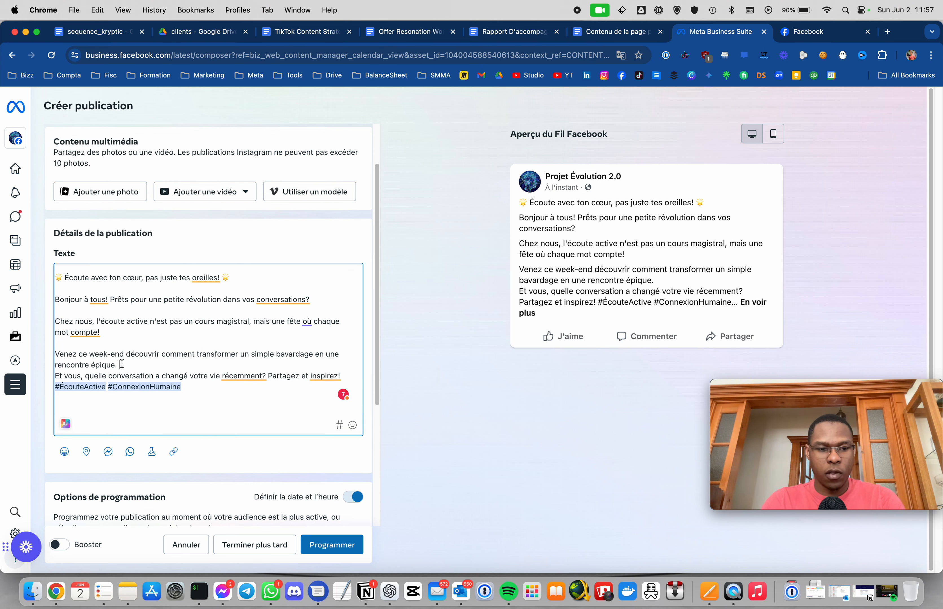
{"action": "key", "text": "Return"}
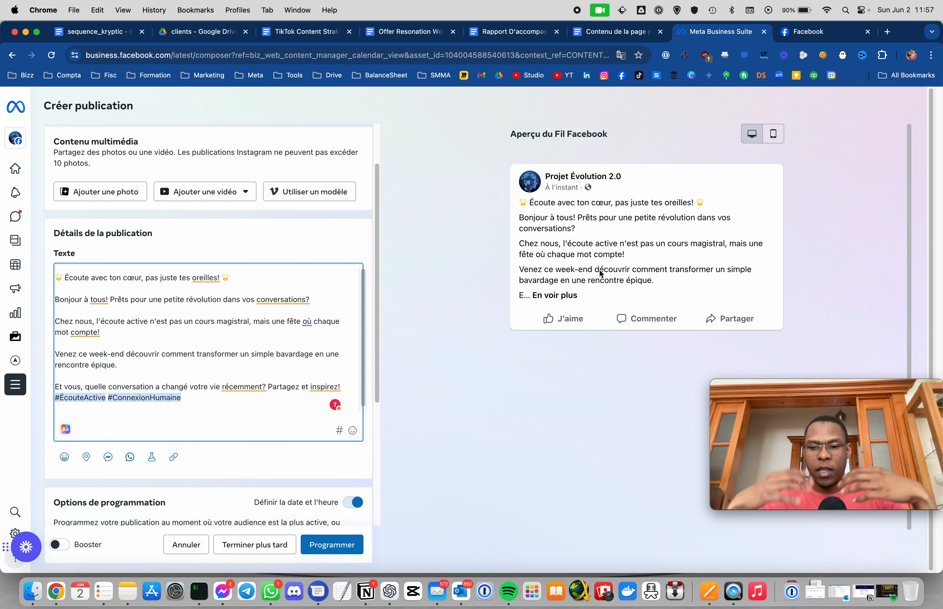
Compare the post's mobile and desktop feed previews, including the expanded text, and check its scheduling options.
{"action": "left_click", "coordinate": [774, 135]}
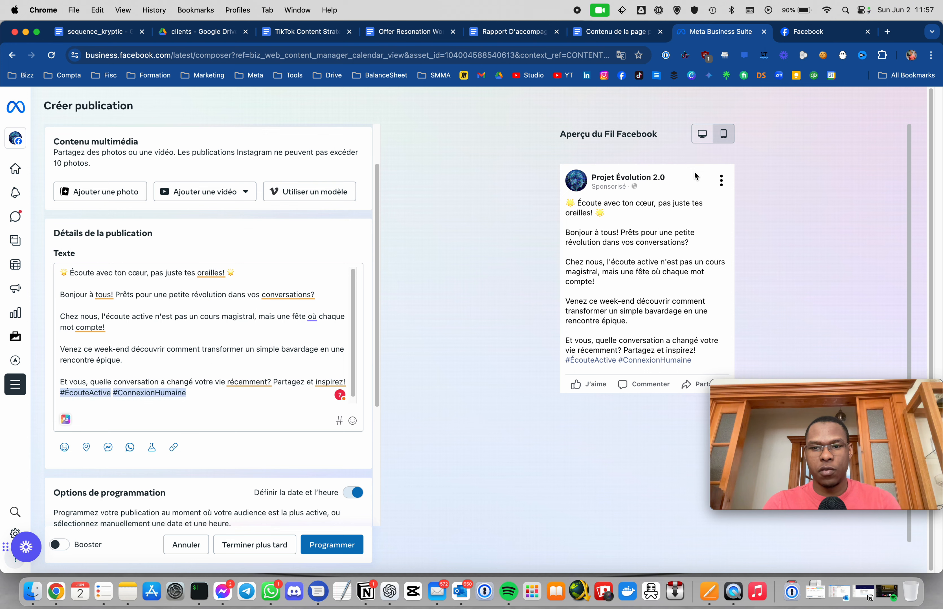
{"action": "left_click", "coordinate": [699, 139]}
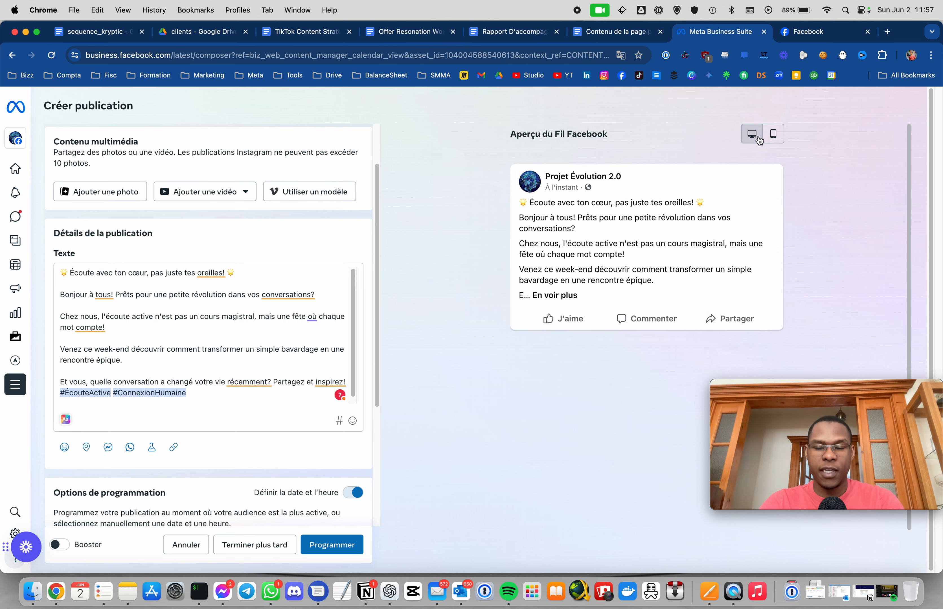
{"action": "left_click", "coordinate": [777, 137]}
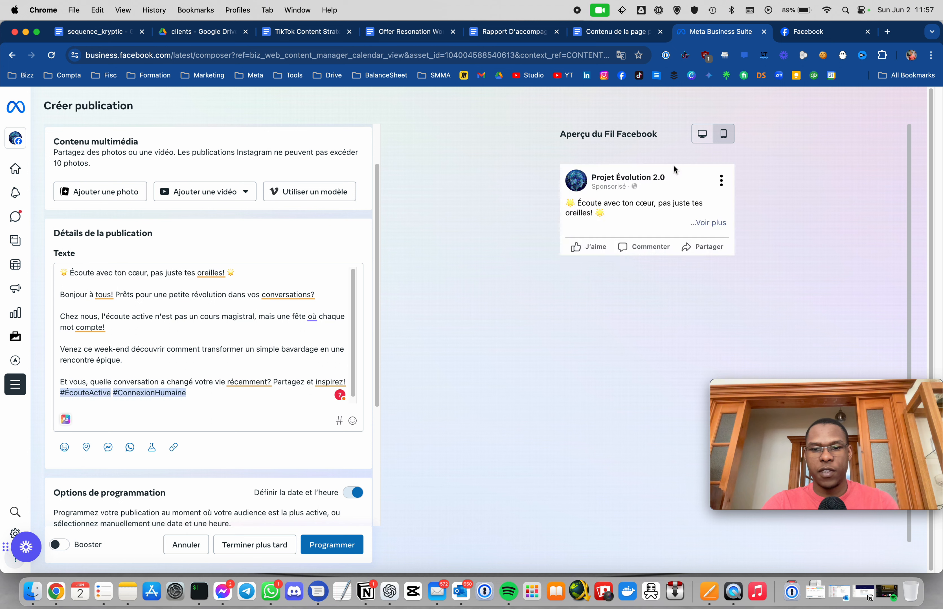
{"action": "left_click", "coordinate": [710, 224]}
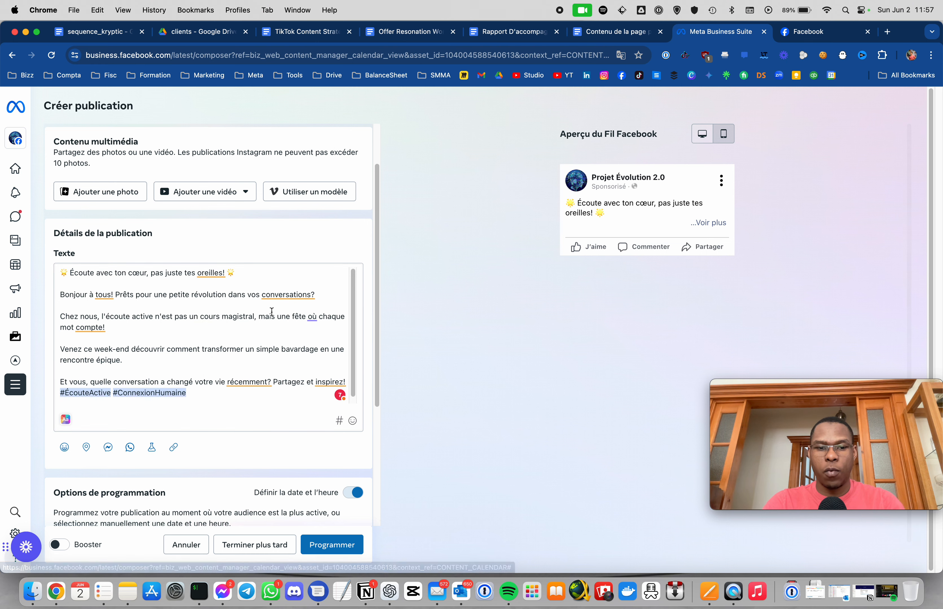
{"action": "scroll", "coordinate": [279, 309], "scroll_direction": "down", "scroll_amount": 10}
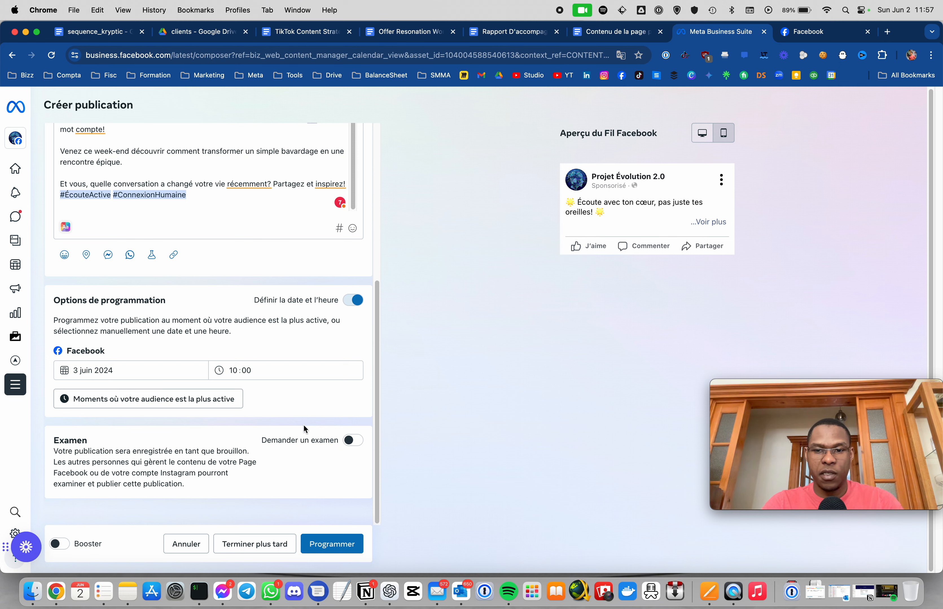
Apply the proofreader's non-breaking space corrections before the punctuation of "oreilles !", "conversations ?", "tous !" and "compte !" in the post text.
{"action": "scroll", "coordinate": [274, 423], "scroll_direction": "up", "scroll_amount": 10}
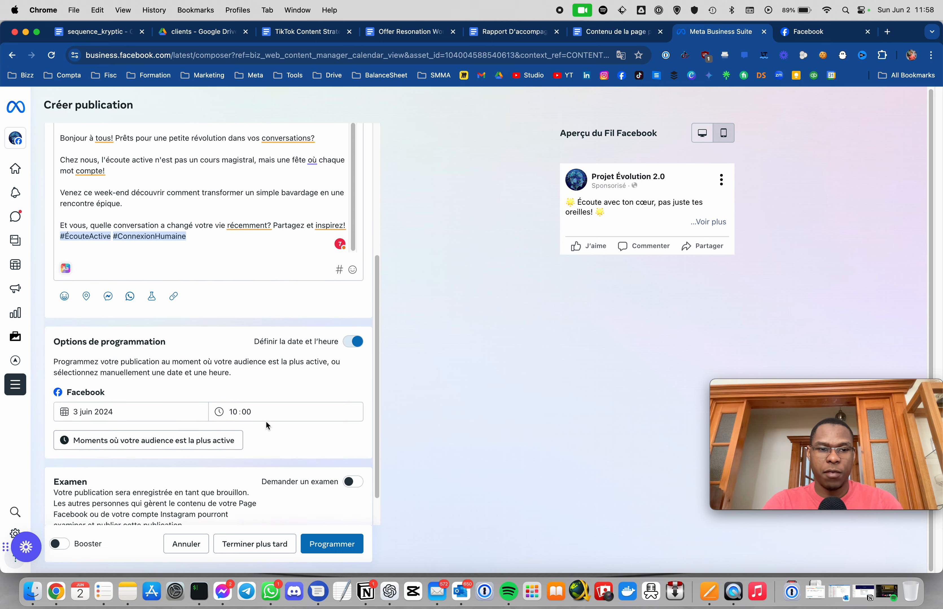
{"action": "scroll", "coordinate": [295, 376], "scroll_direction": "up", "scroll_amount": 1}
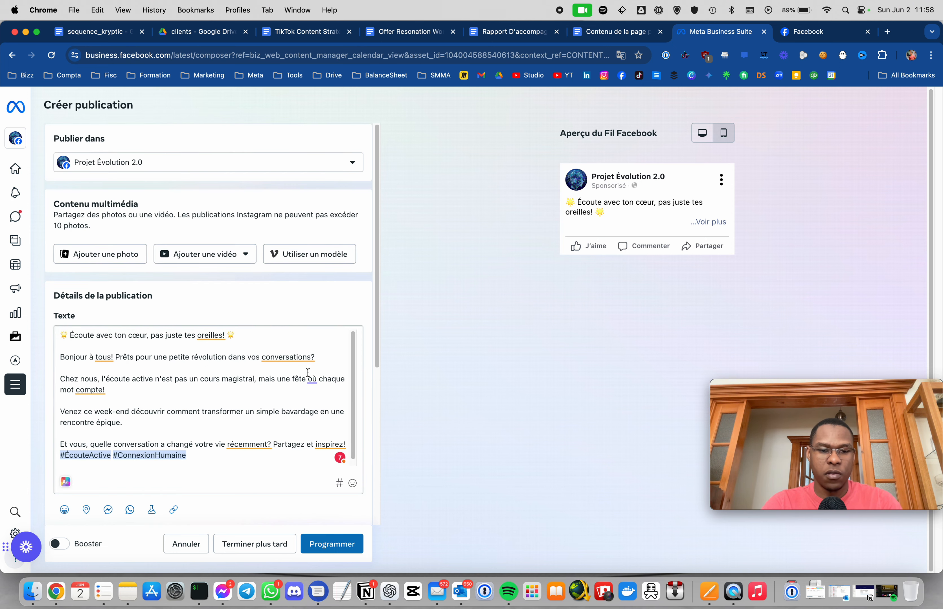
{"action": "left_click", "coordinate": [218, 340]}
{"action": "left_click", "coordinate": [222, 417]}
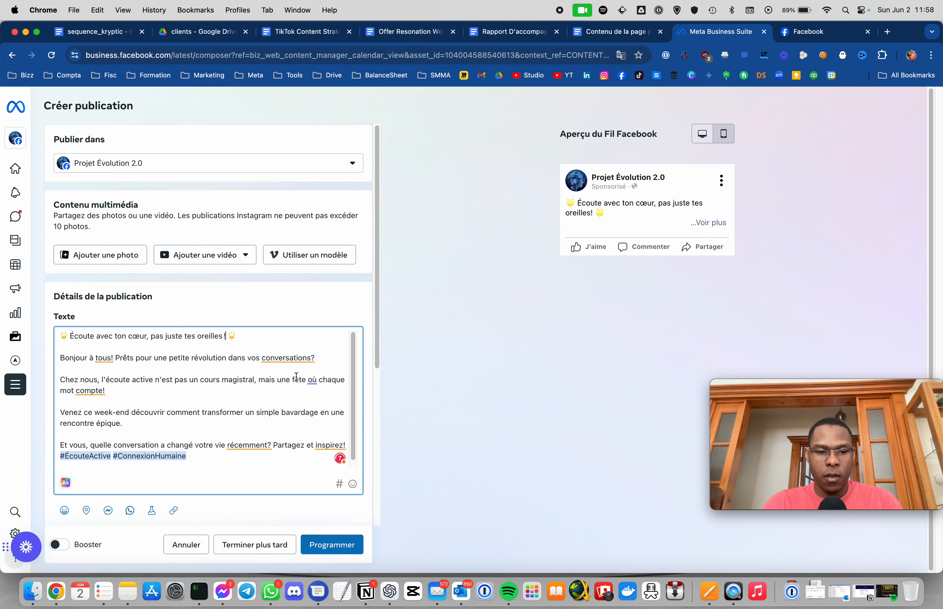
{"action": "left_click", "coordinate": [286, 358]}
{"action": "left_click", "coordinate": [297, 438]}
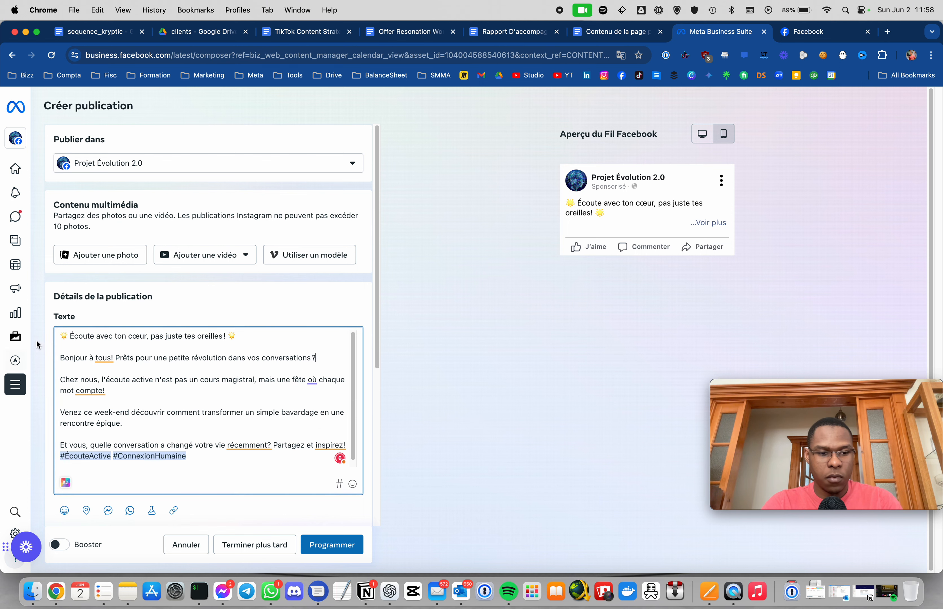
{"action": "left_click", "coordinate": [102, 359]}
{"action": "left_click", "coordinate": [114, 438]}
{"action": "left_click", "coordinate": [88, 391]}
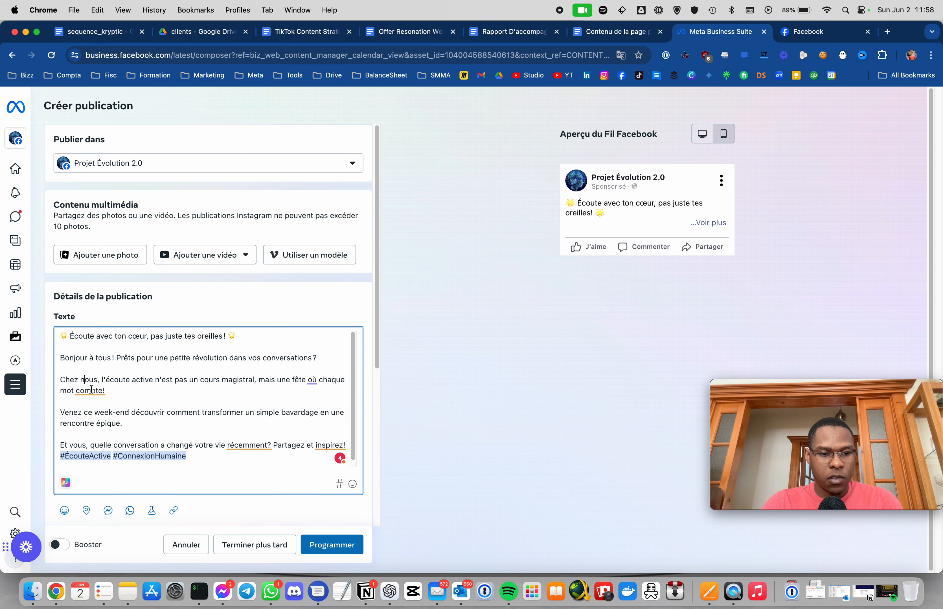
{"action": "left_click", "coordinate": [100, 471]}
Accept the non-breaking space corrections for "récemment ?" and "inspirez !" in the closing paragraph.
{"action": "left_click", "coordinate": [258, 446]}
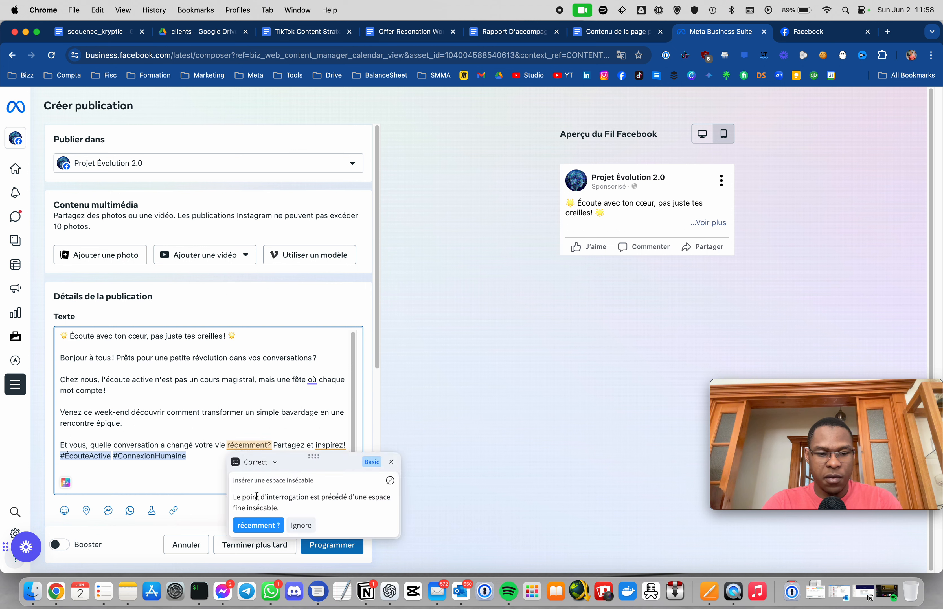
{"action": "left_click", "coordinate": [270, 521]}
{"action": "left_click", "coordinate": [331, 446]}
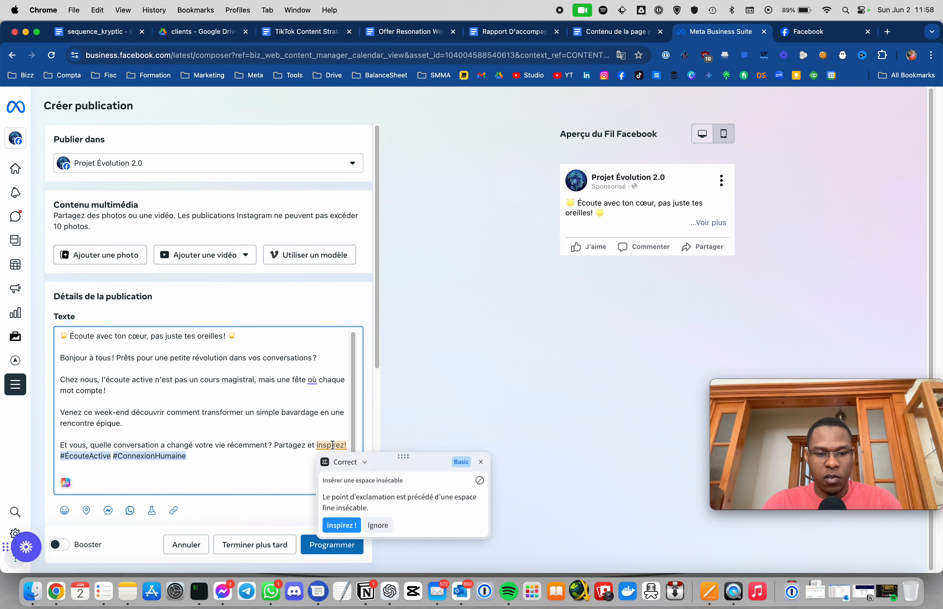
{"action": "left_click", "coordinate": [342, 525]}
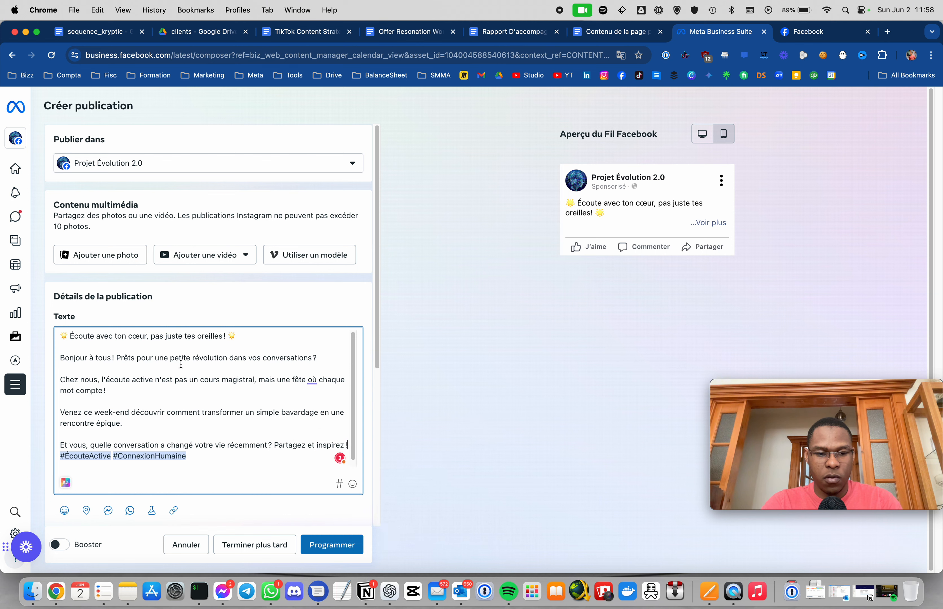
Replace the post's two hashtags with the suggested #connexionhumaine and the #écouteactive suggestion with more than 5000 publications.
{"action": "left_click", "coordinate": [154, 457]}
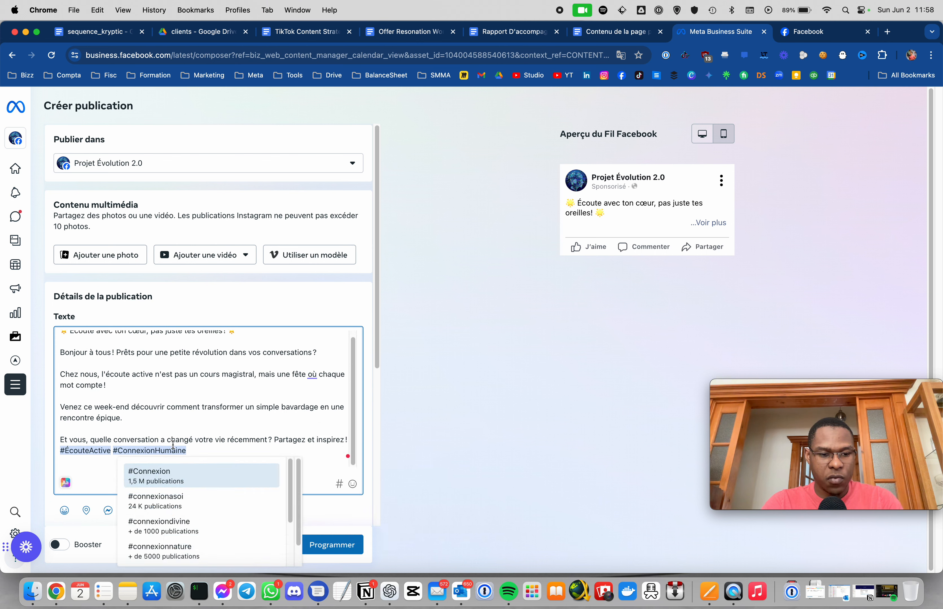
{"action": "left_click", "coordinate": [190, 452]}
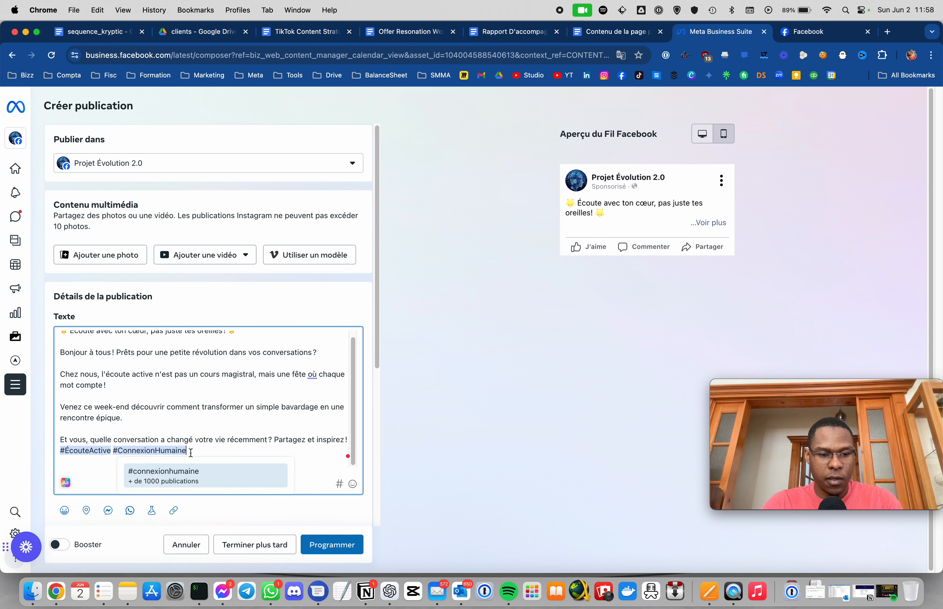
{"action": "left_click", "coordinate": [159, 481]}
{"action": "left_click", "coordinate": [105, 454]}
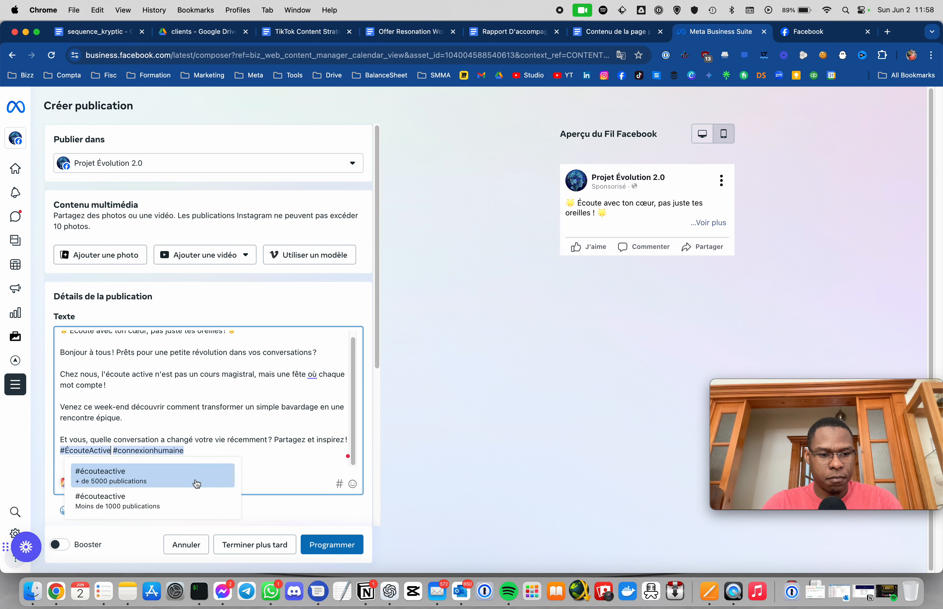
{"action": "left_click", "coordinate": [197, 479]}
Schedule the post for 3 June 2024 at 10:00, declining to program another one, and switch the agenda to month view.
{"action": "scroll", "coordinate": [281, 423], "scroll_direction": "down", "scroll_amount": 6}
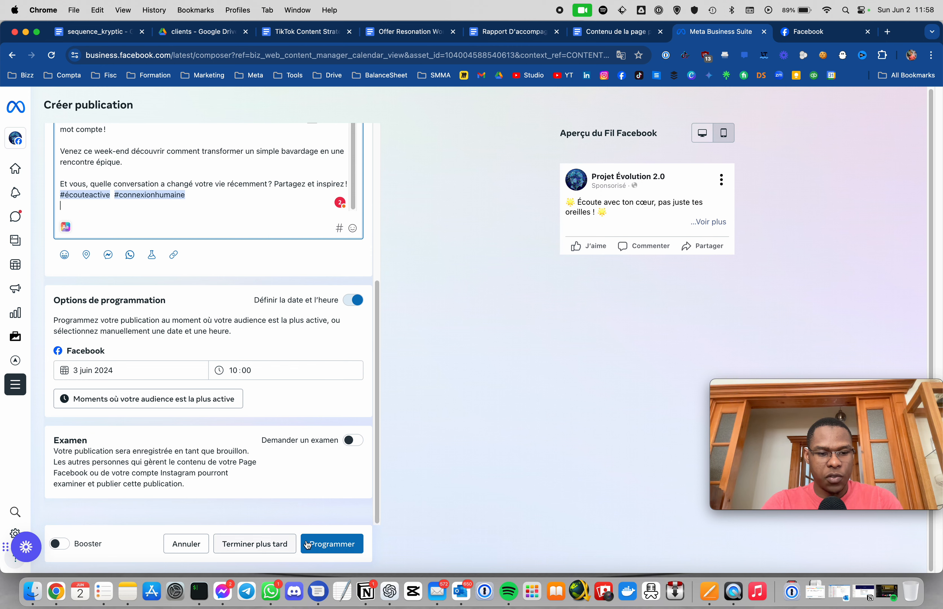
{"action": "left_click", "coordinate": [322, 546]}
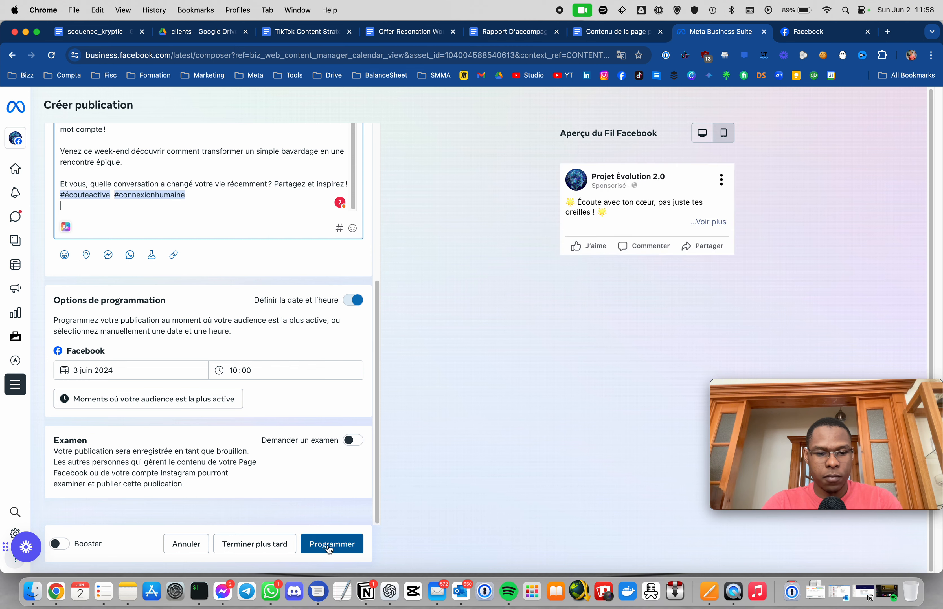
{"action": "left_click", "coordinate": [328, 546]}
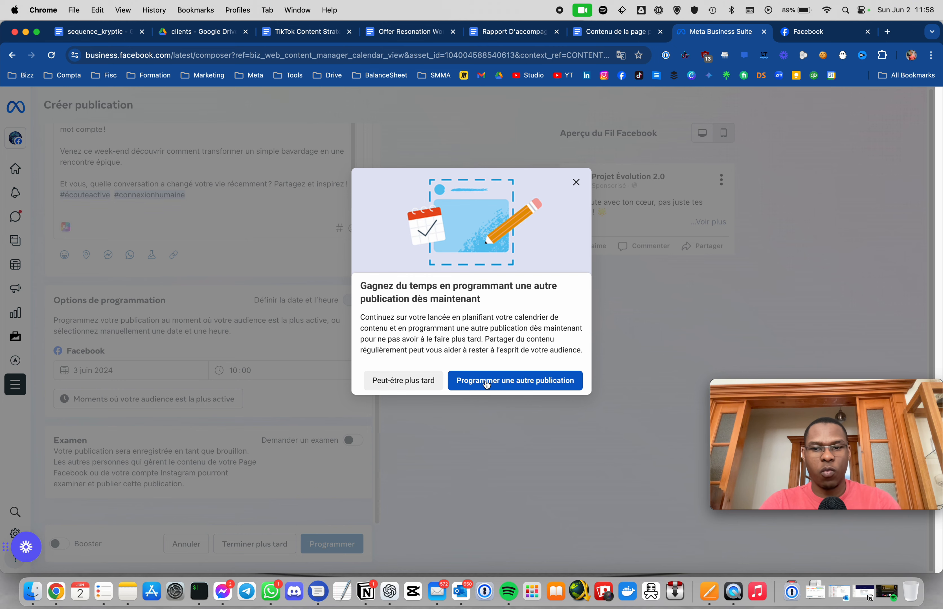
{"action": "left_click", "coordinate": [407, 384]}
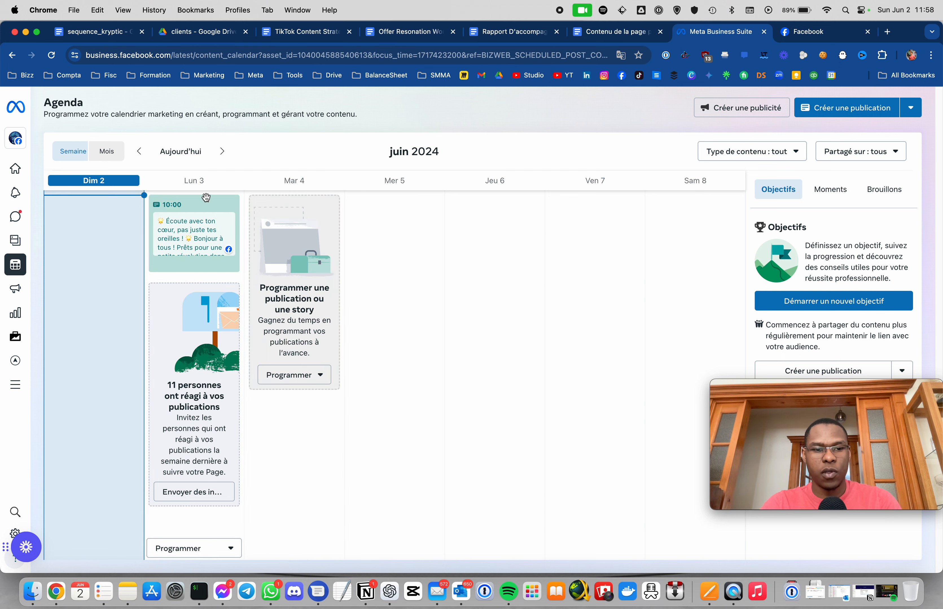
{"action": "left_click", "coordinate": [95, 156]}
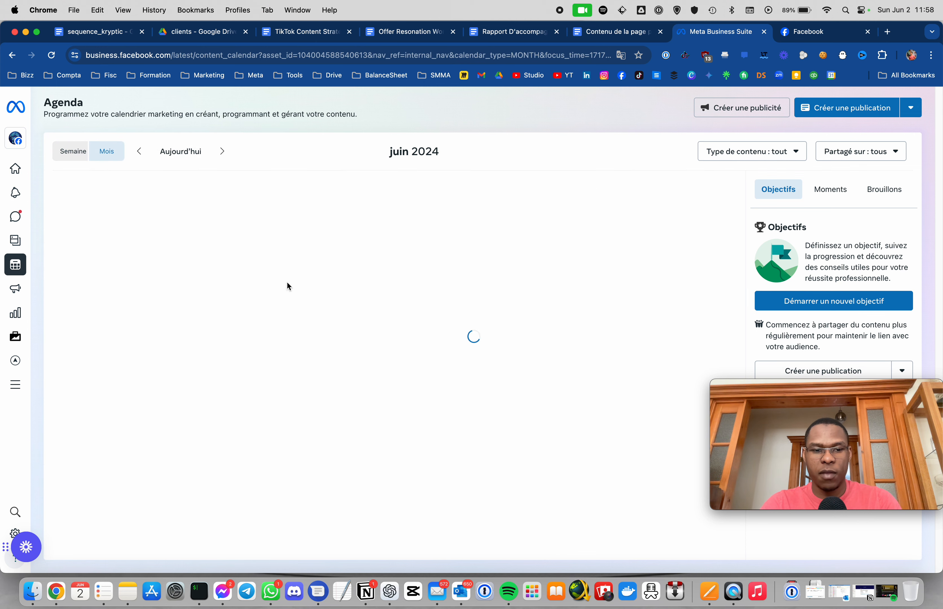